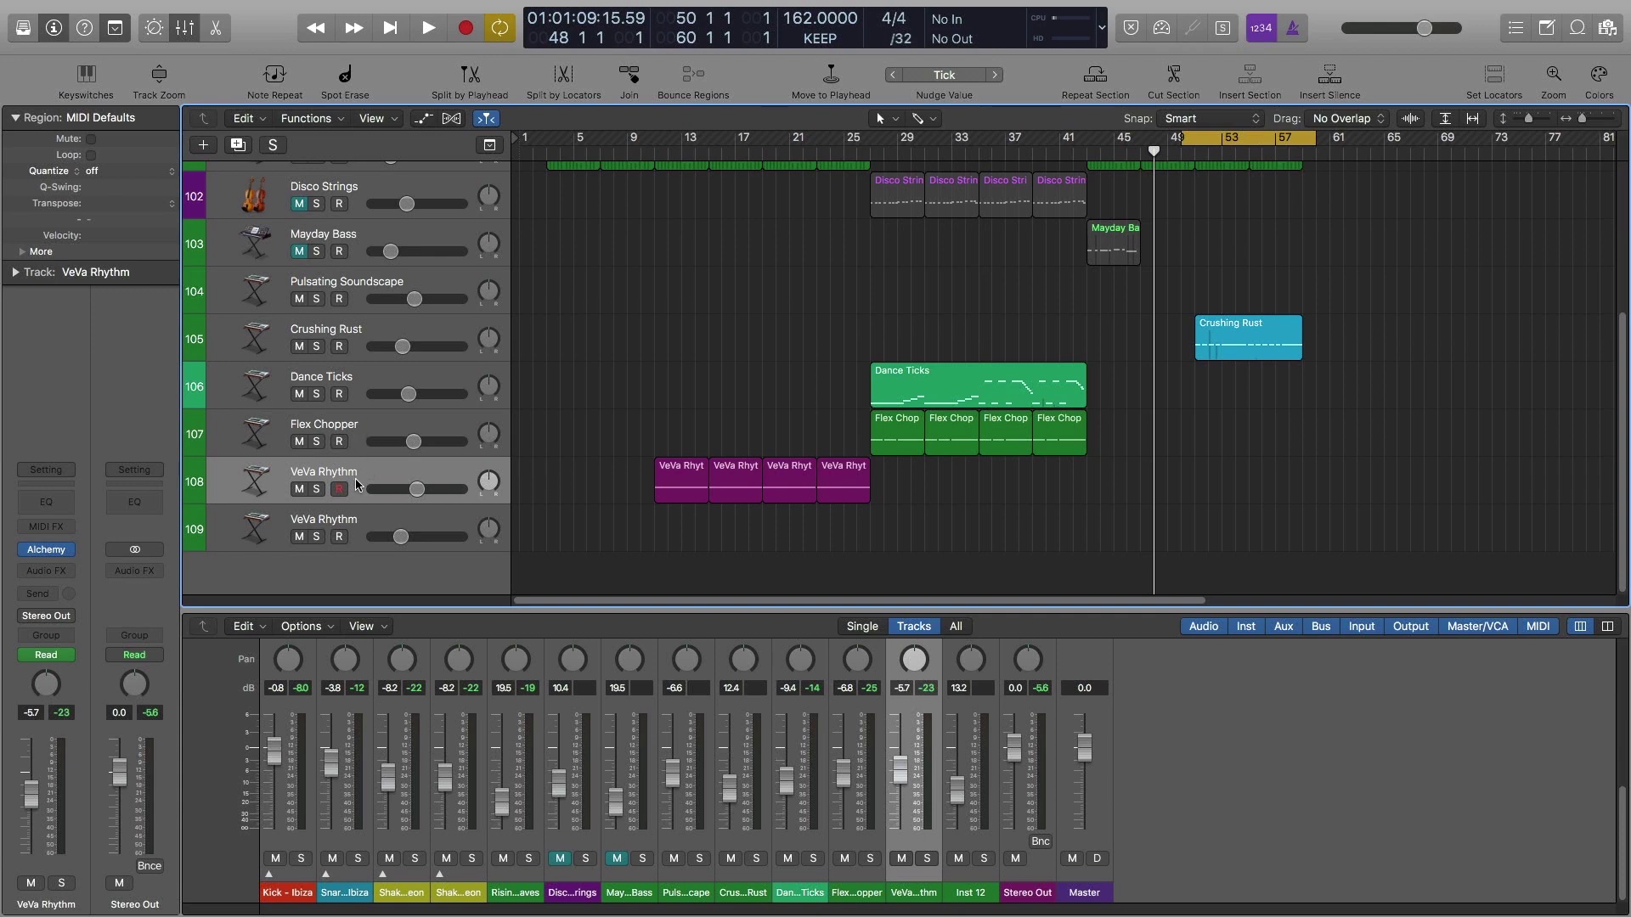
Step: Select the VeVa Rhythm track 108 and open its Alchemy instrument window
{"action": "left_click", "coordinate": [366, 429]}
{"action": "left_click", "coordinate": [364, 390]}
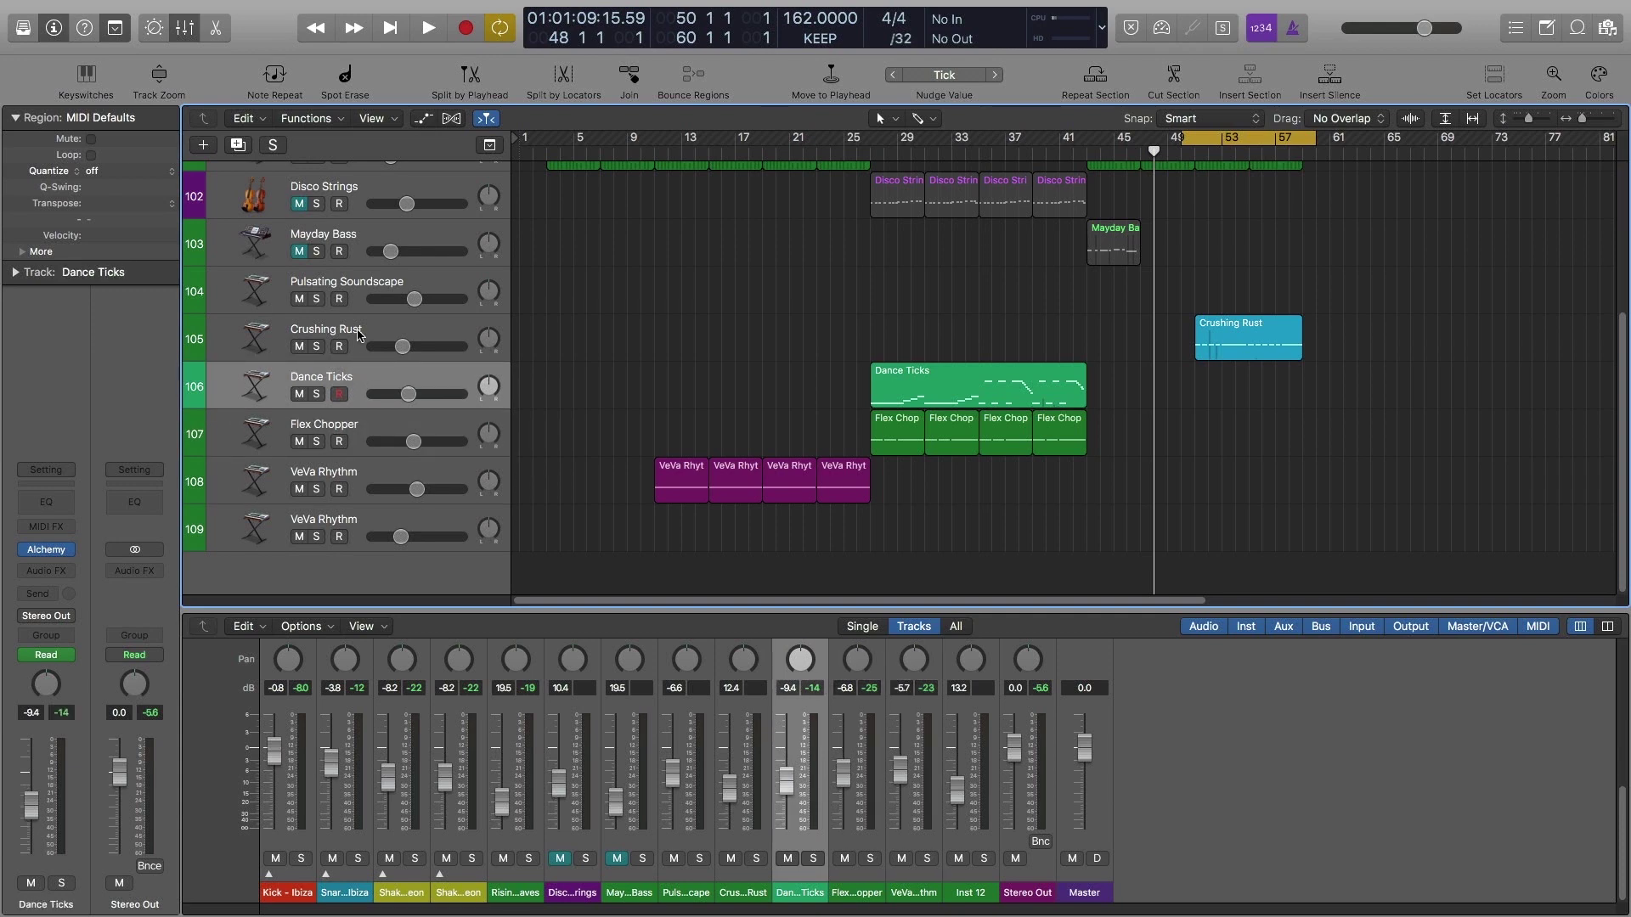
{"action": "left_click", "coordinate": [361, 336]}
{"action": "left_click", "coordinate": [363, 472]}
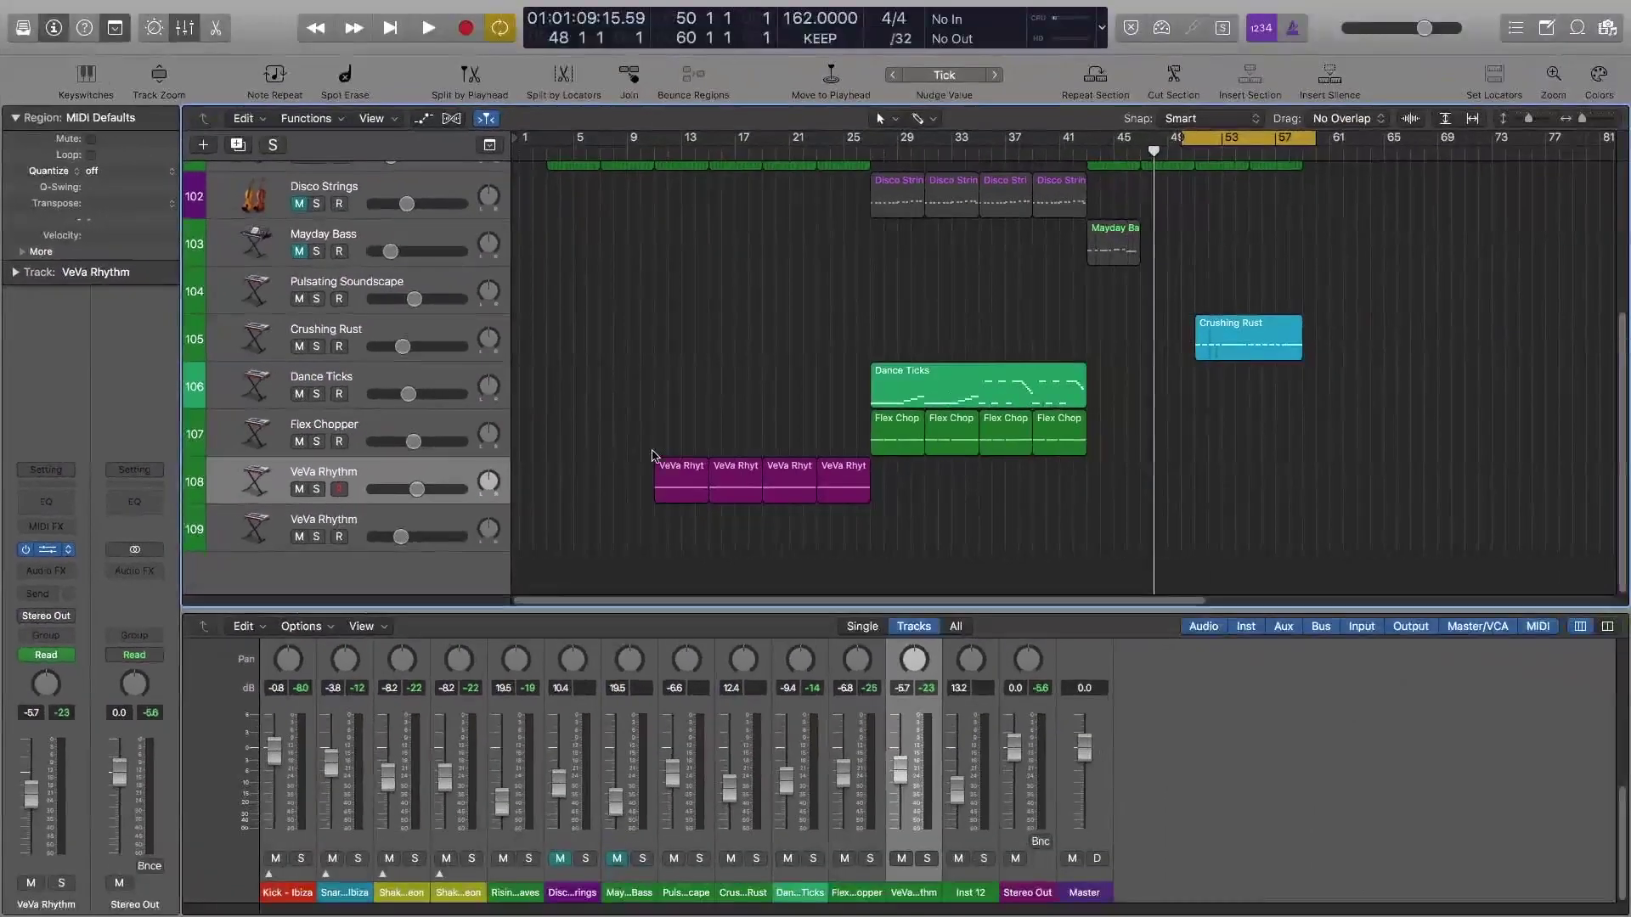
{"action": "left_click", "coordinate": [74, 560]}
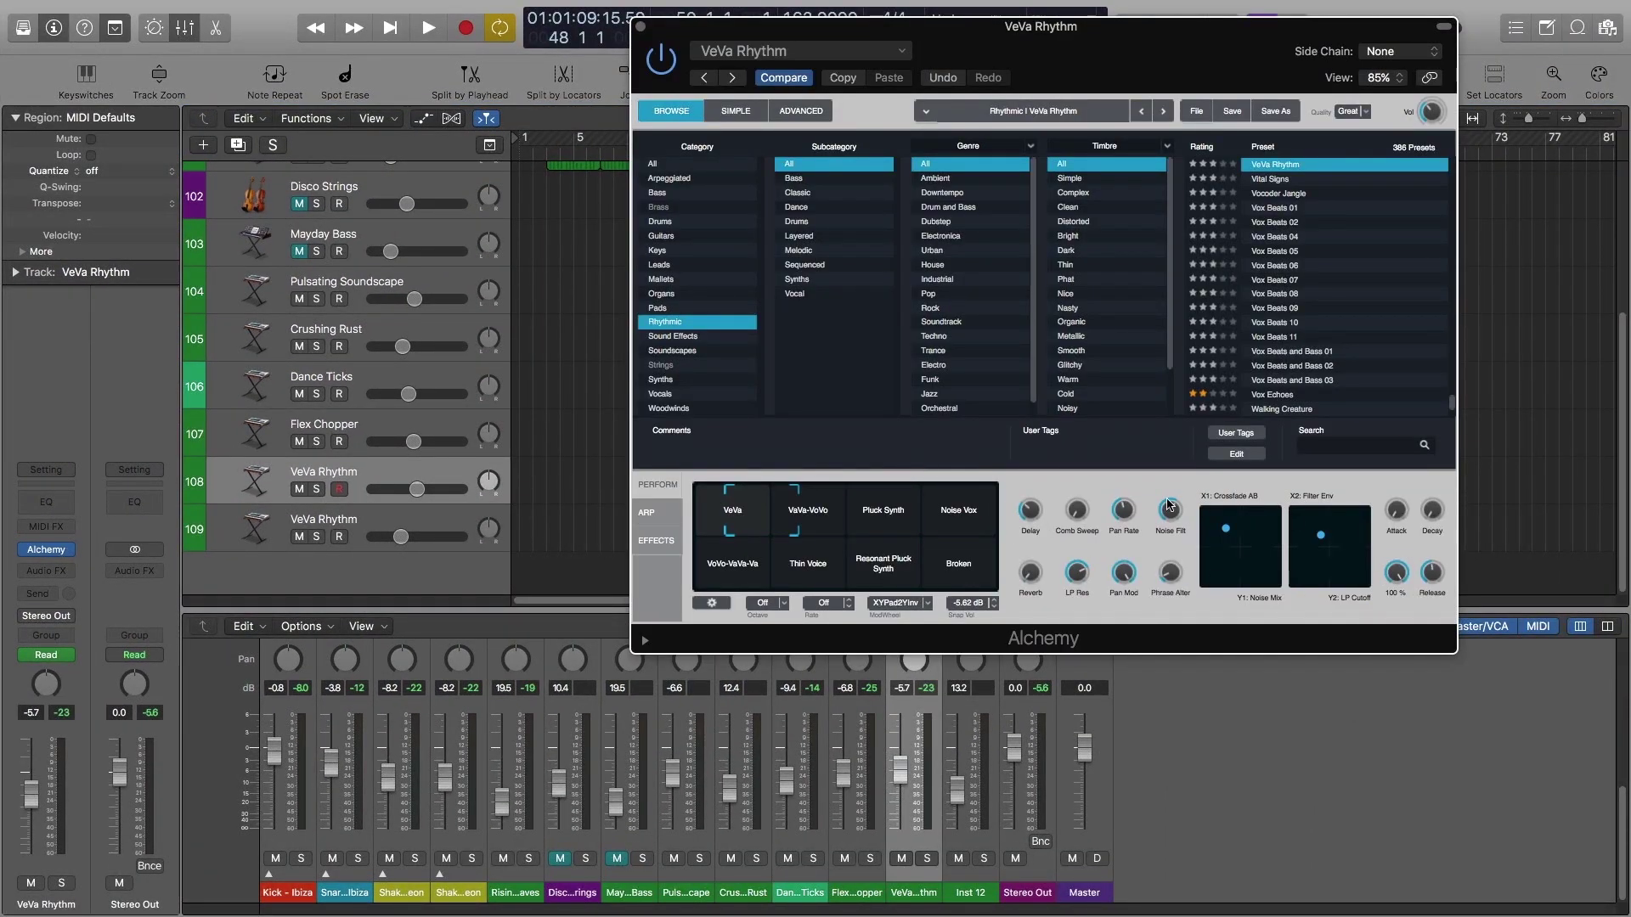
Step: Show the Smart Controls for the VeVa Rhythm track and shrink their pane to enlarge the track area
{"action": "key", "text": "b"}
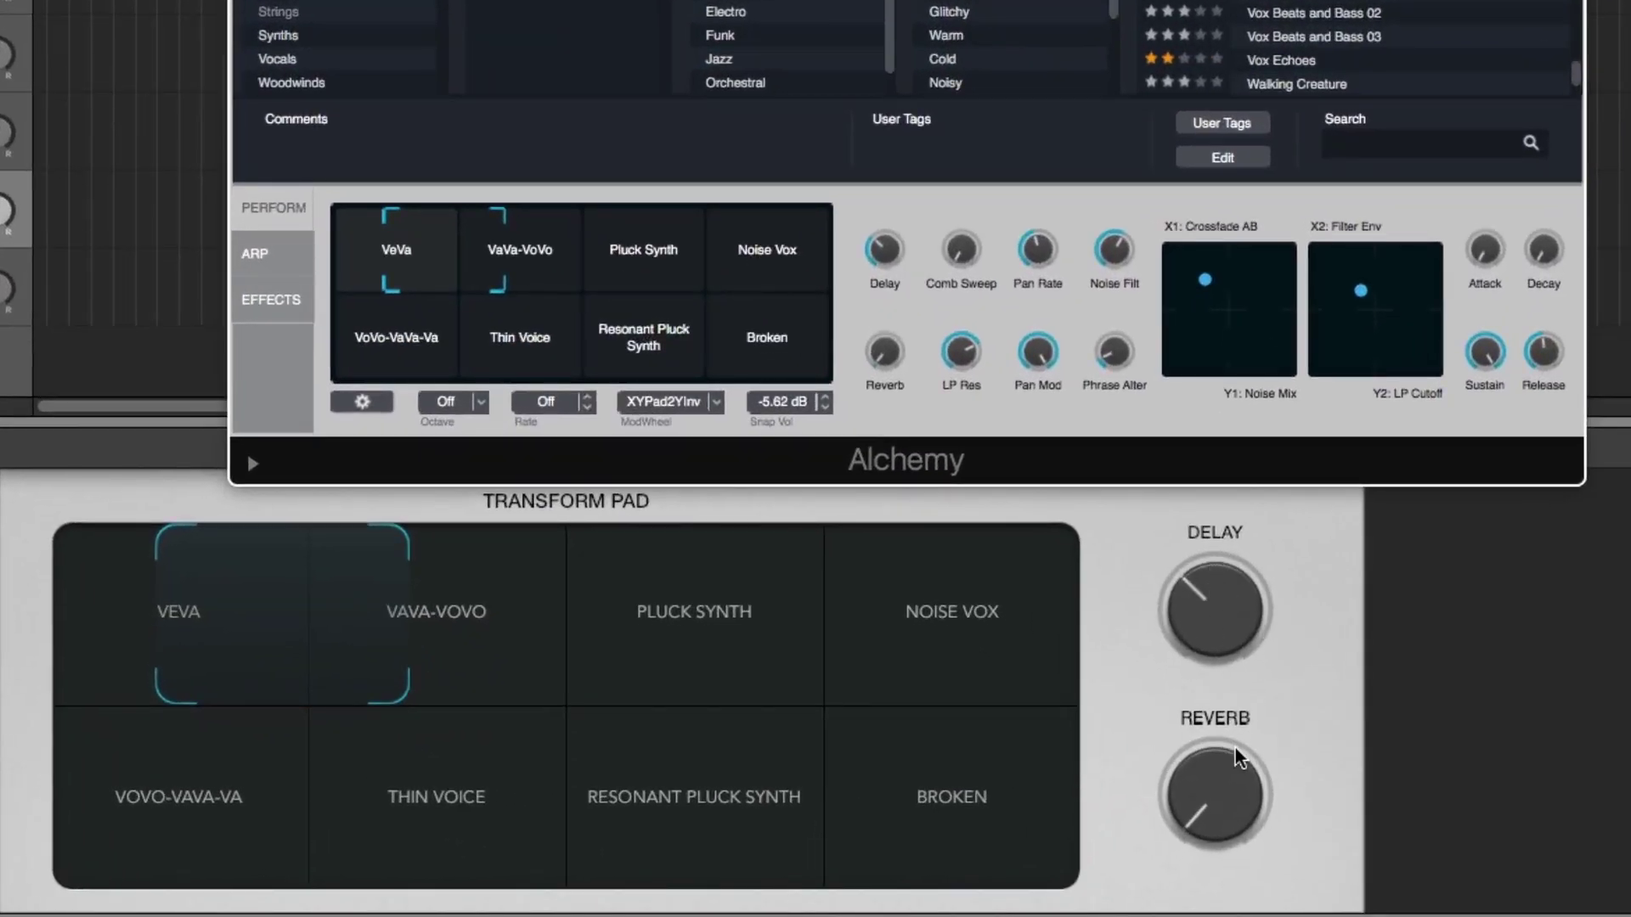
{"action": "mouse_move", "coordinate": [872, 253]}
{"action": "mouse_move", "coordinate": [887, 350]}
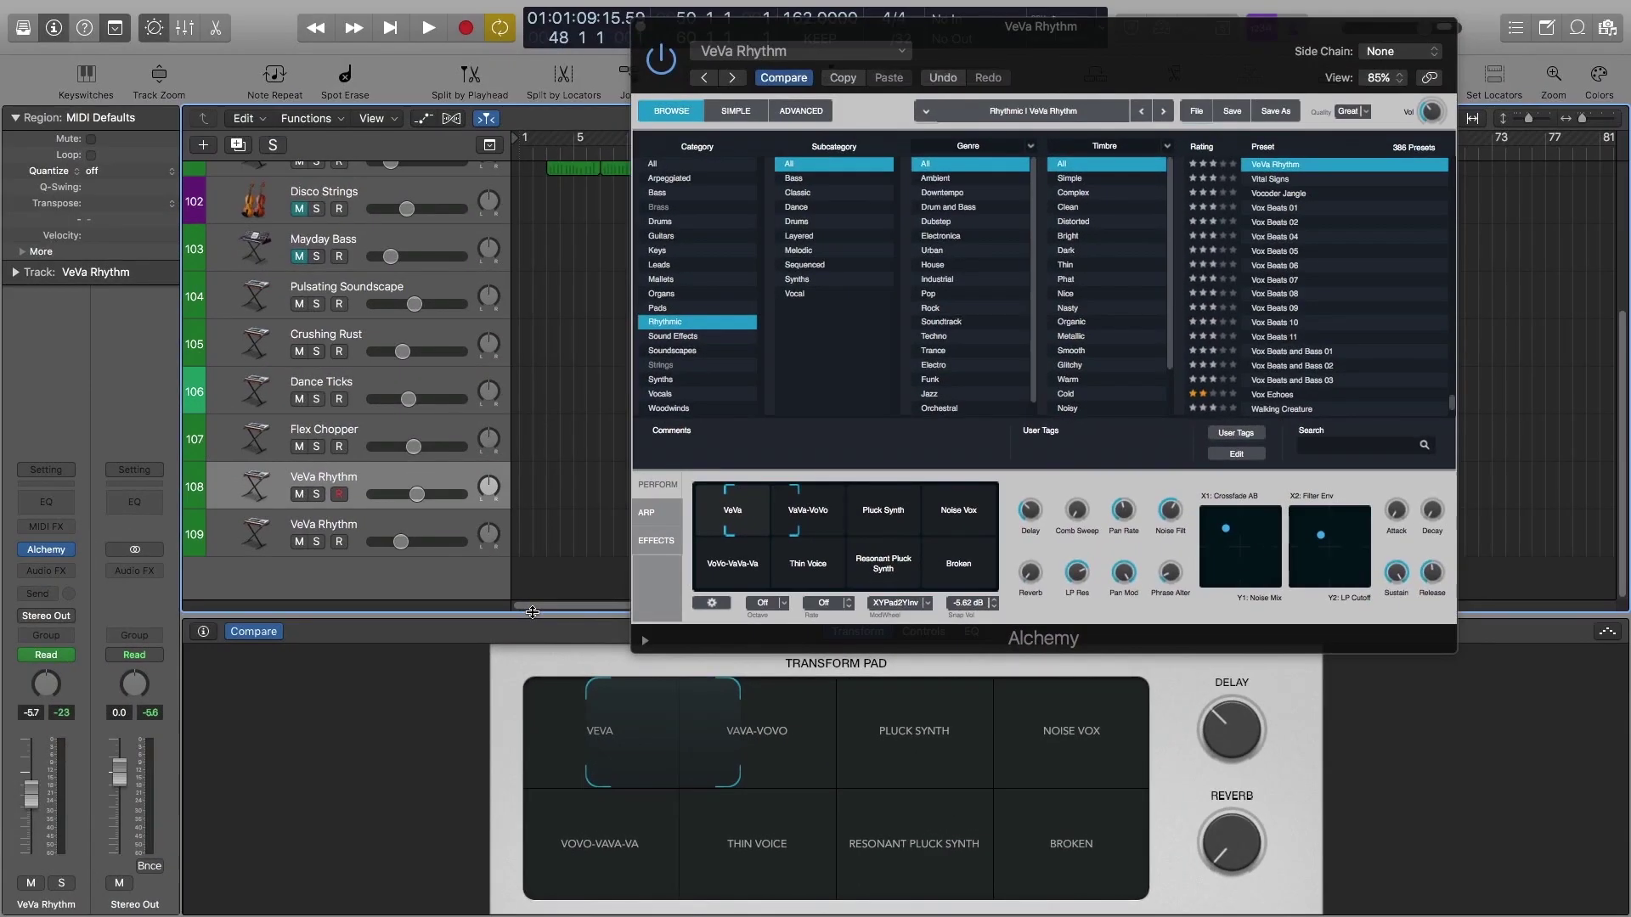
{"action": "left_click_drag", "start_coordinate": [532, 612], "coordinate": [530, 666]}
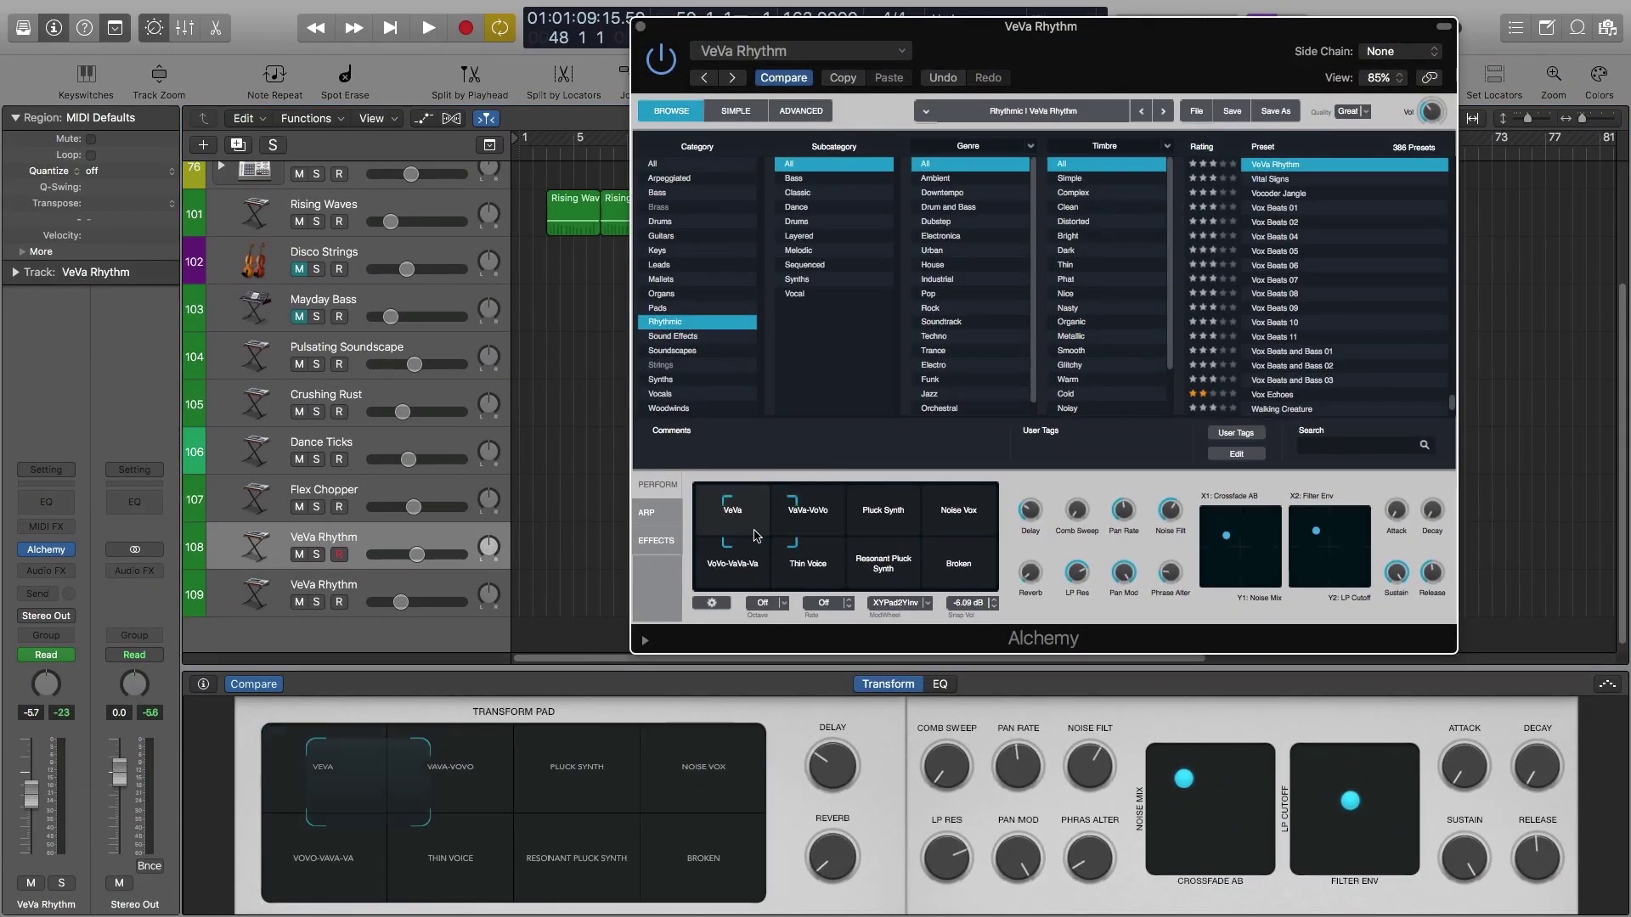
Step: Morph the Transform Pad toward Thin Voice, return it to VeVa, and adjust the Delay amount
{"action": "left_click_drag", "start_coordinate": [426, 771], "coordinate": [515, 815]}
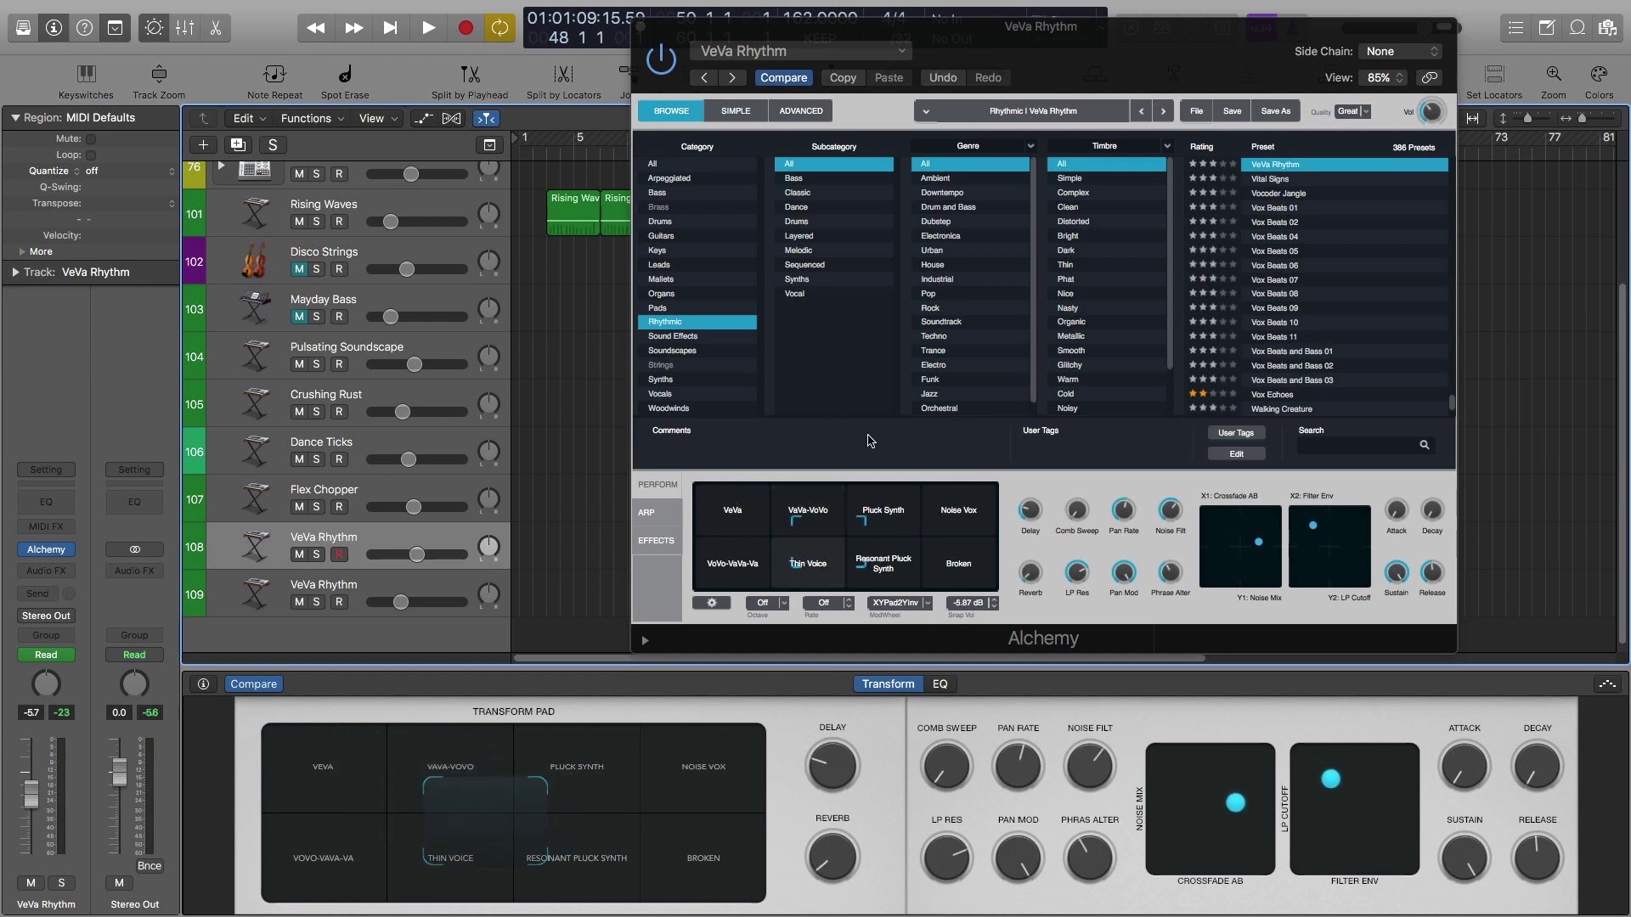
{"action": "left_click", "coordinate": [732, 509]}
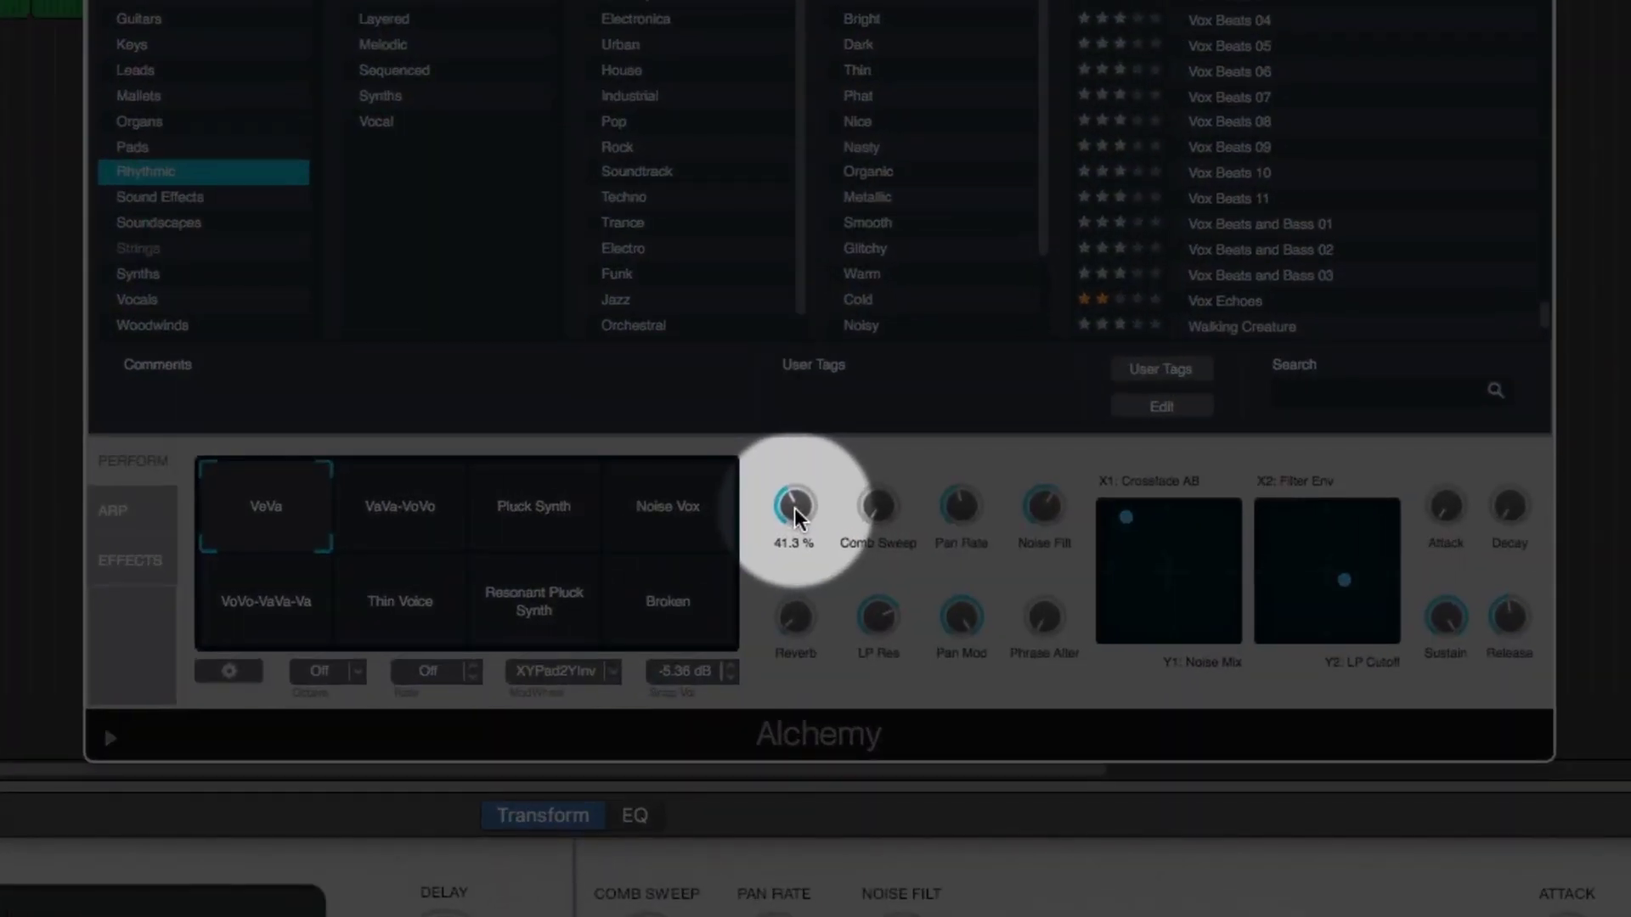
{"action": "left_click_drag", "start_coordinate": [797, 515], "coordinate": [796, 518]}
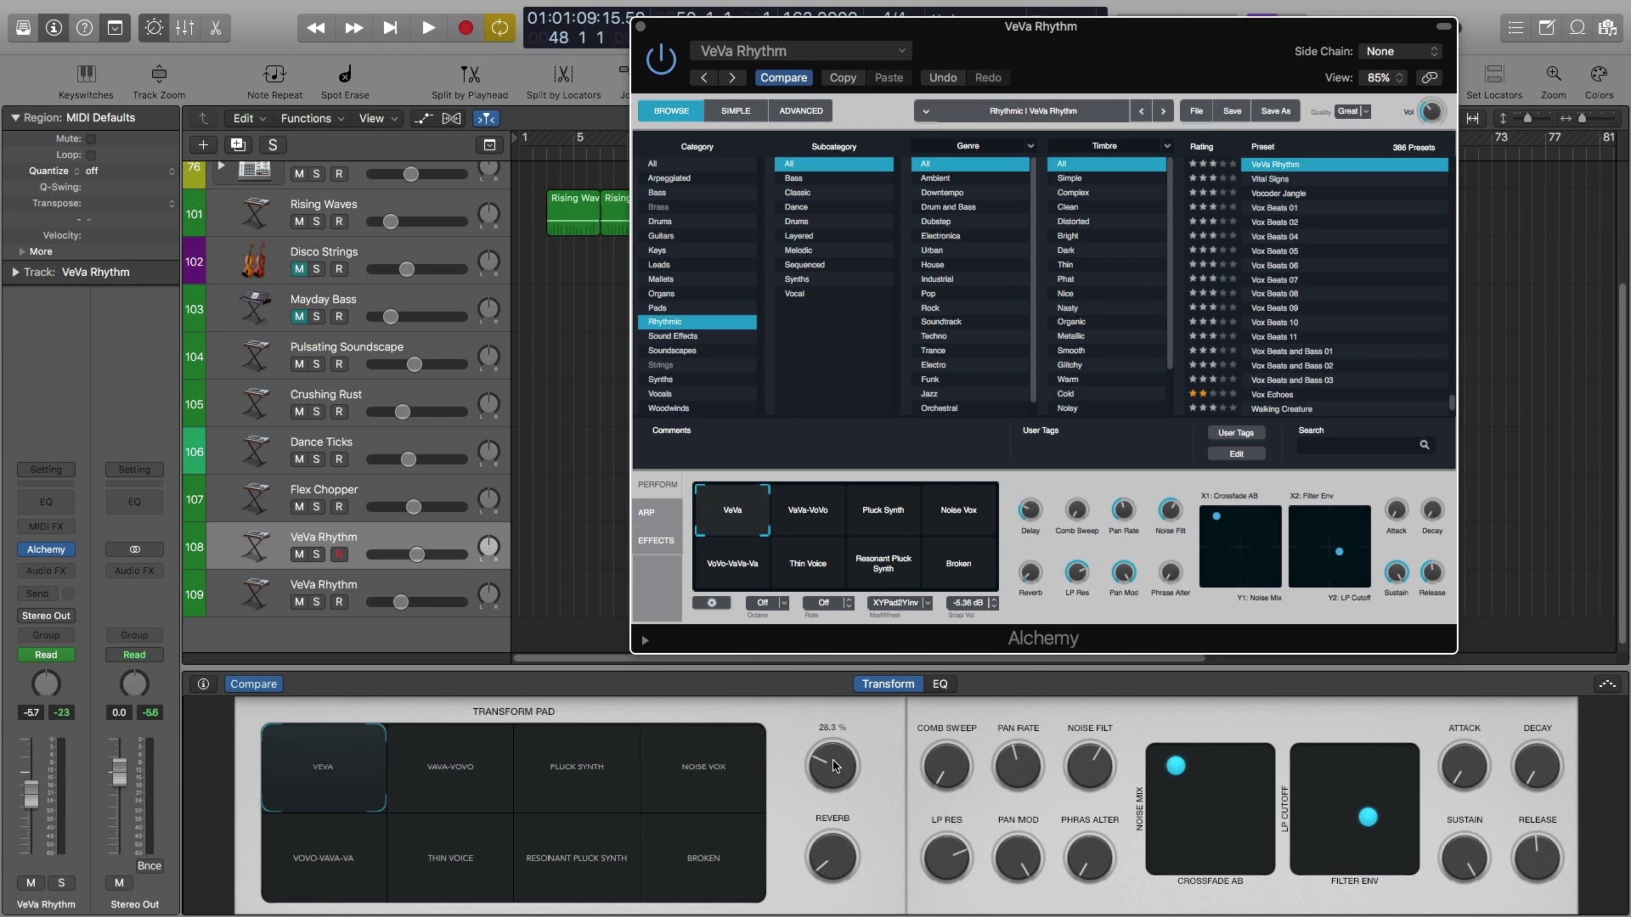
{"action": "left_click_drag", "start_coordinate": [835, 767], "coordinate": [834, 765]}
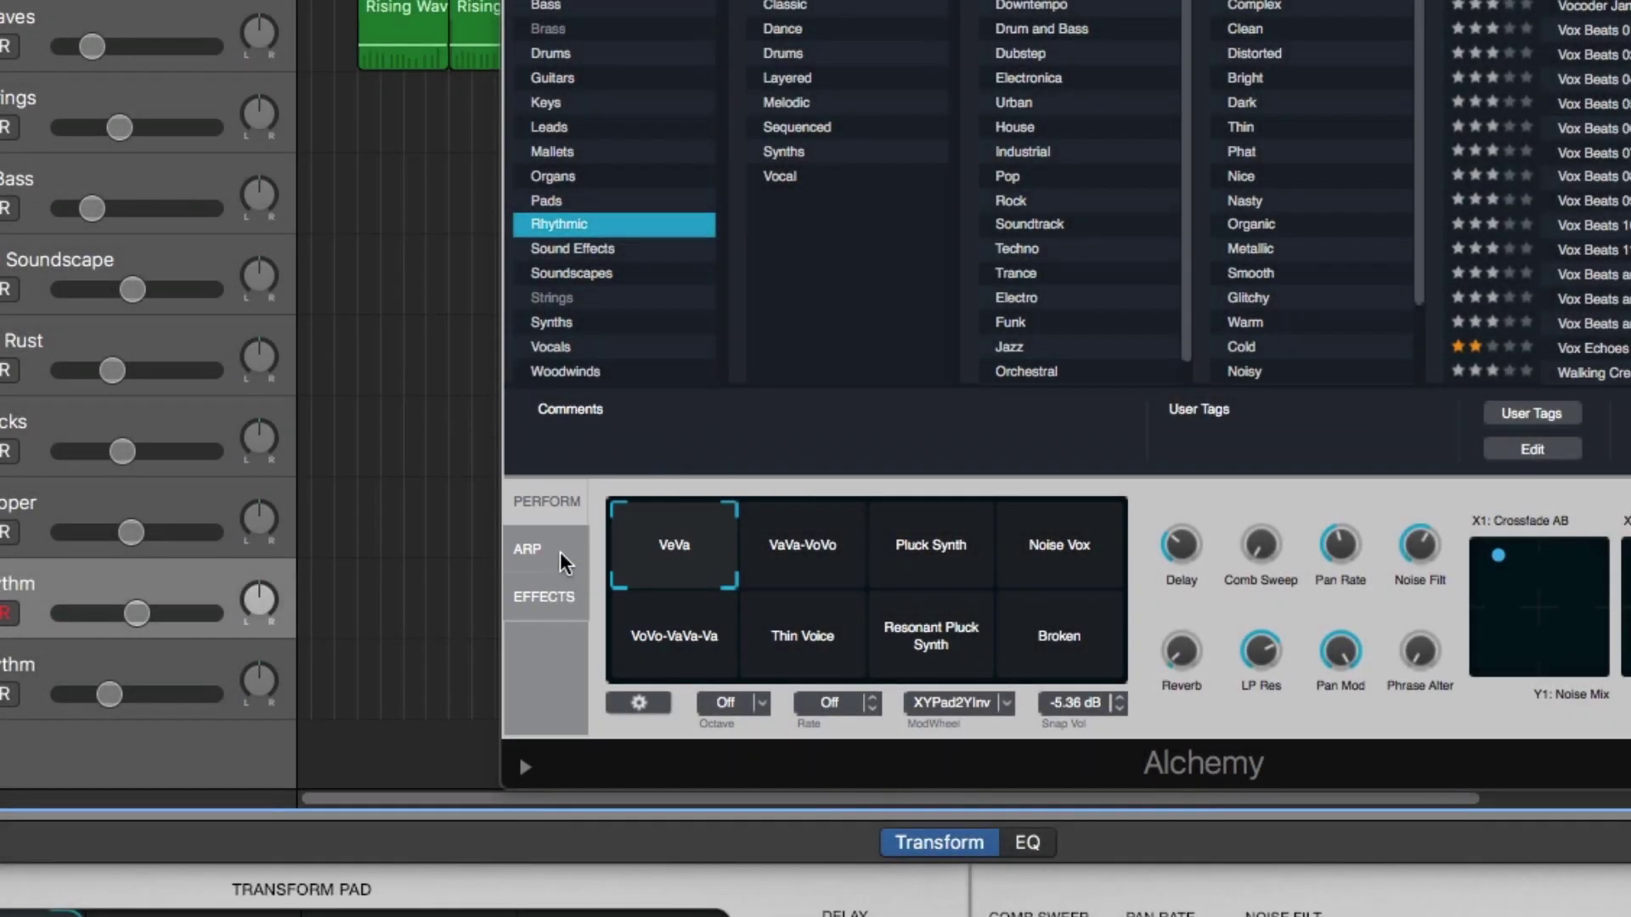
Step: Examine Alchemy's arpeggiator and effects sections, return to the performance controls, and close the instrument window
{"action": "left_click", "coordinate": [563, 563]}
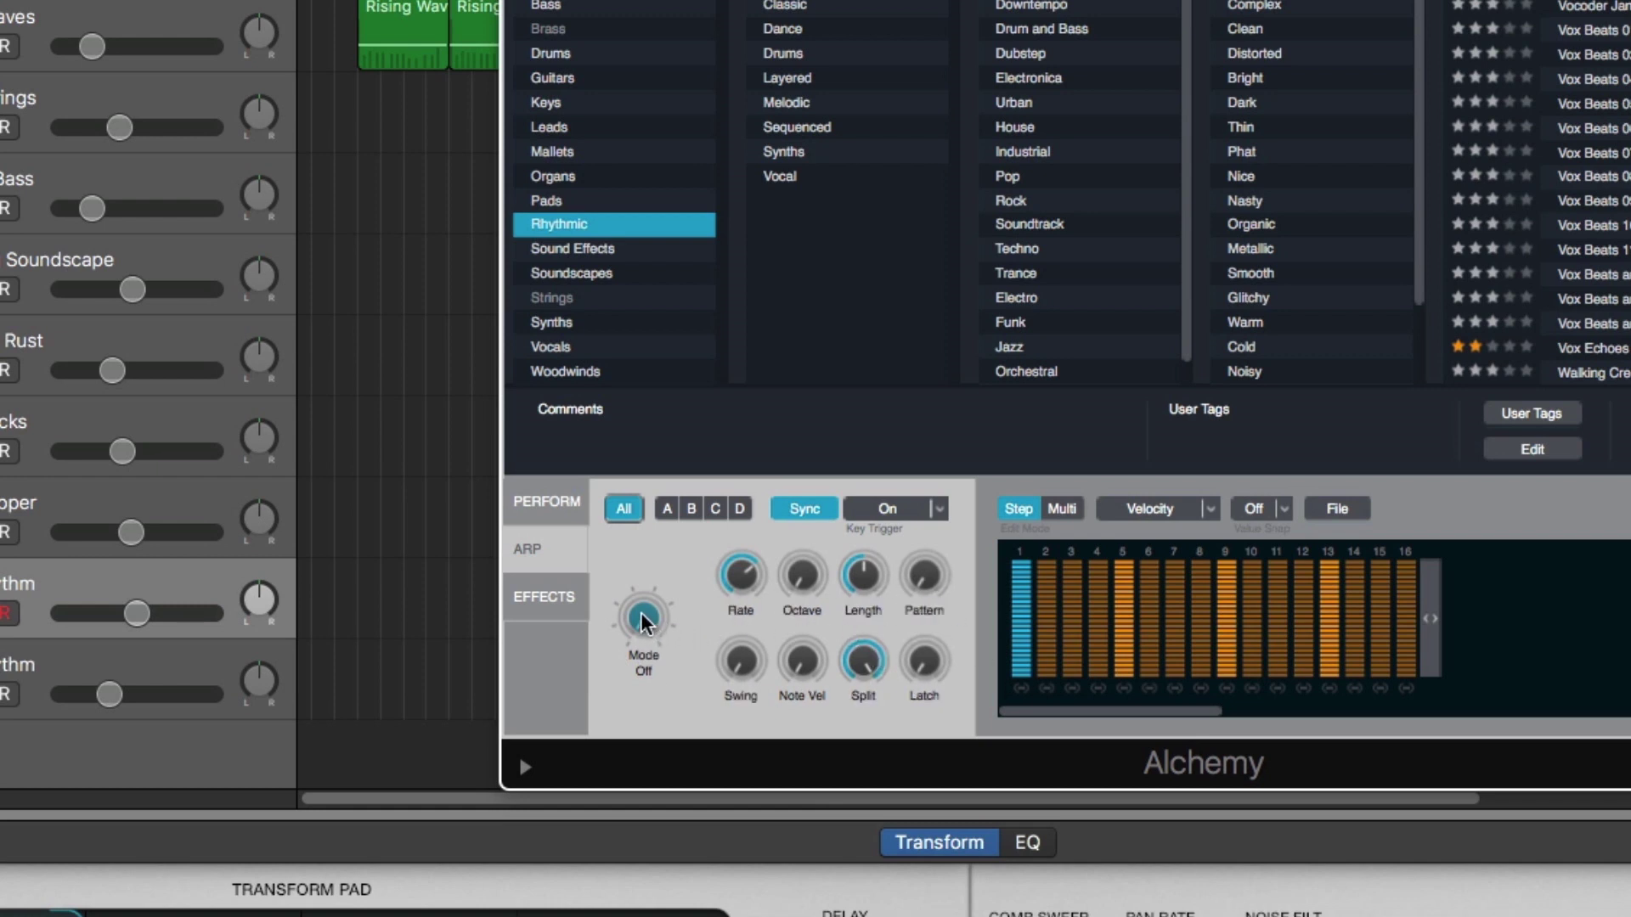
{"action": "left_click_drag", "start_coordinate": [642, 619], "coordinate": [644, 608]}
{"action": "left_click", "coordinate": [562, 601]}
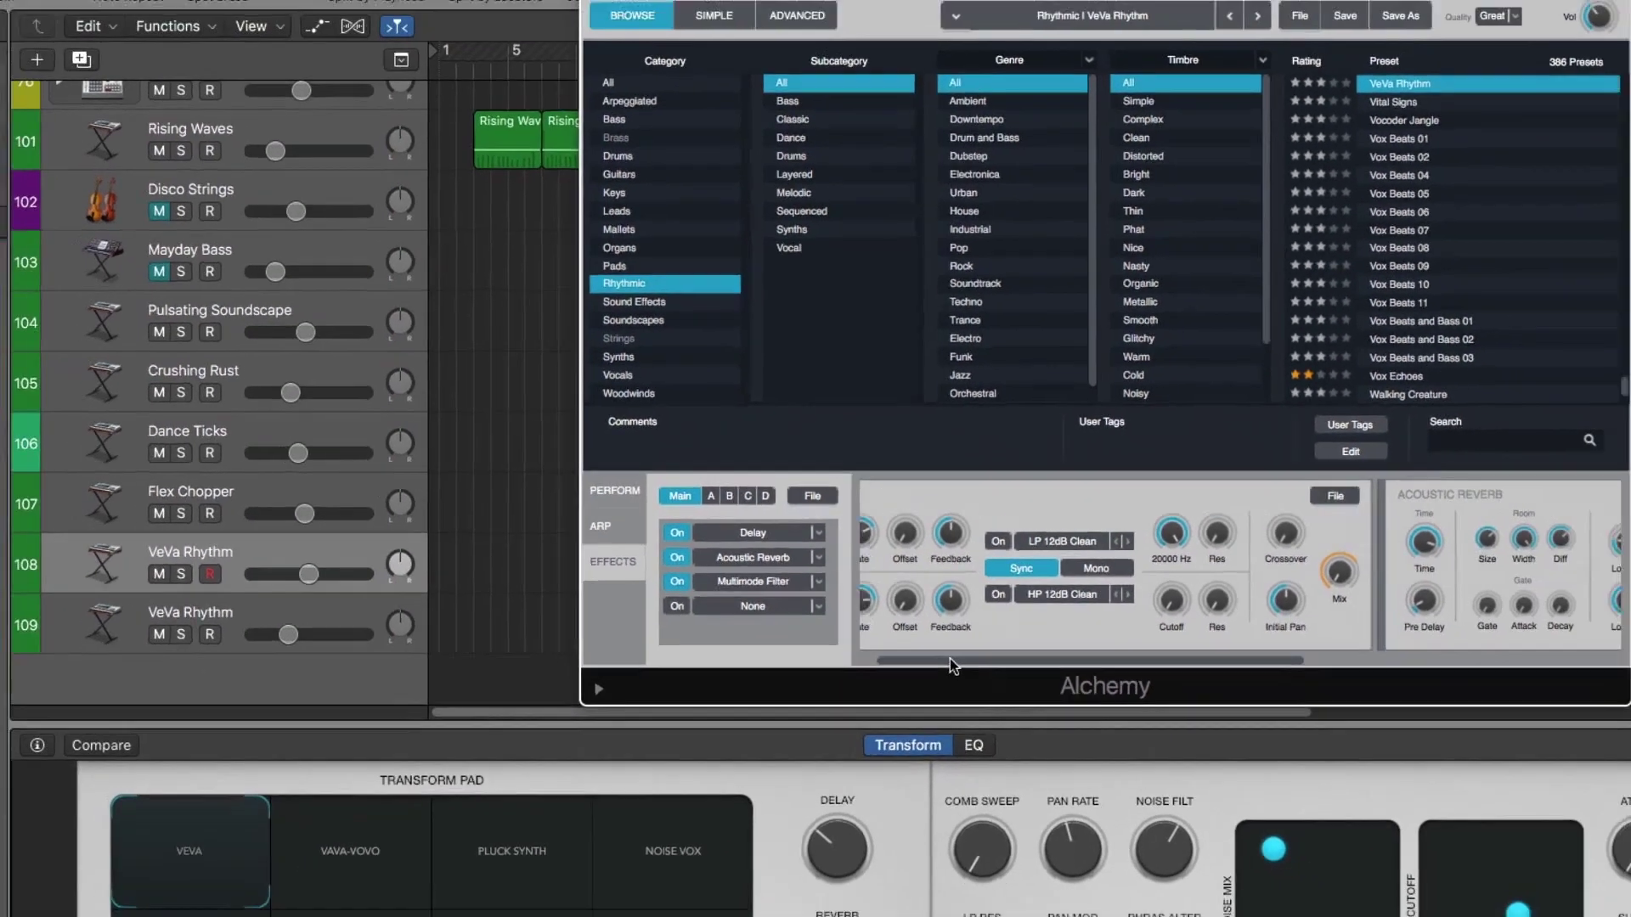
{"action": "left_click_drag", "start_coordinate": [1044, 734], "coordinate": [1191, 724]}
{"action": "left_click_drag", "start_coordinate": [1091, 654], "coordinate": [830, 665]}
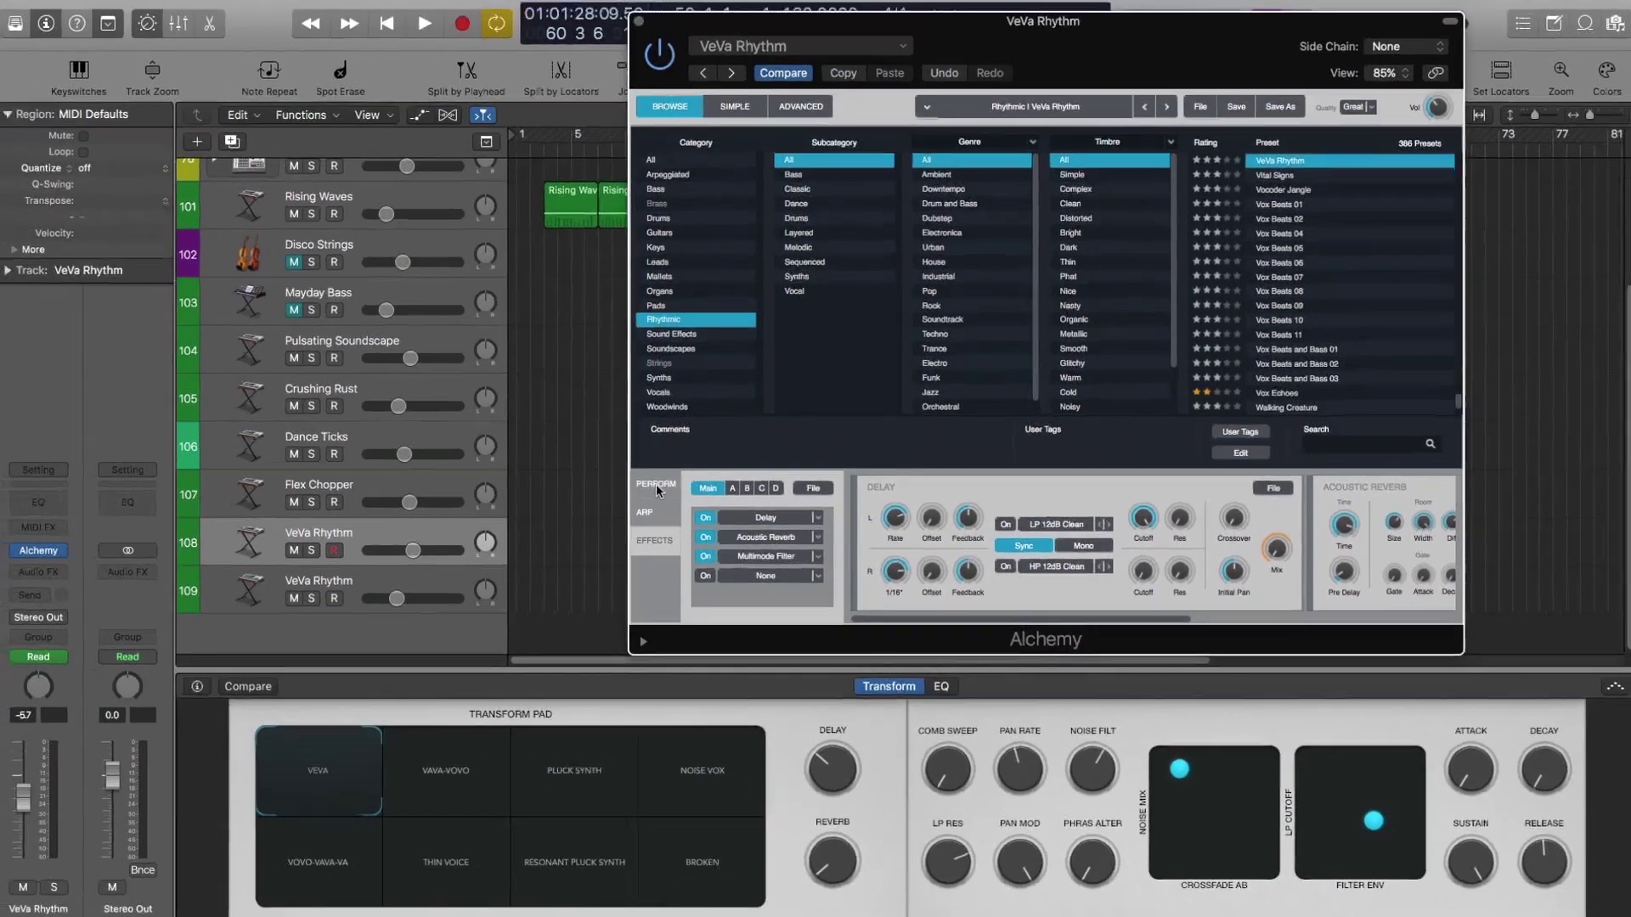
{"action": "left_click", "coordinate": [618, 490]}
{"action": "left_click", "coordinate": [640, 26]}
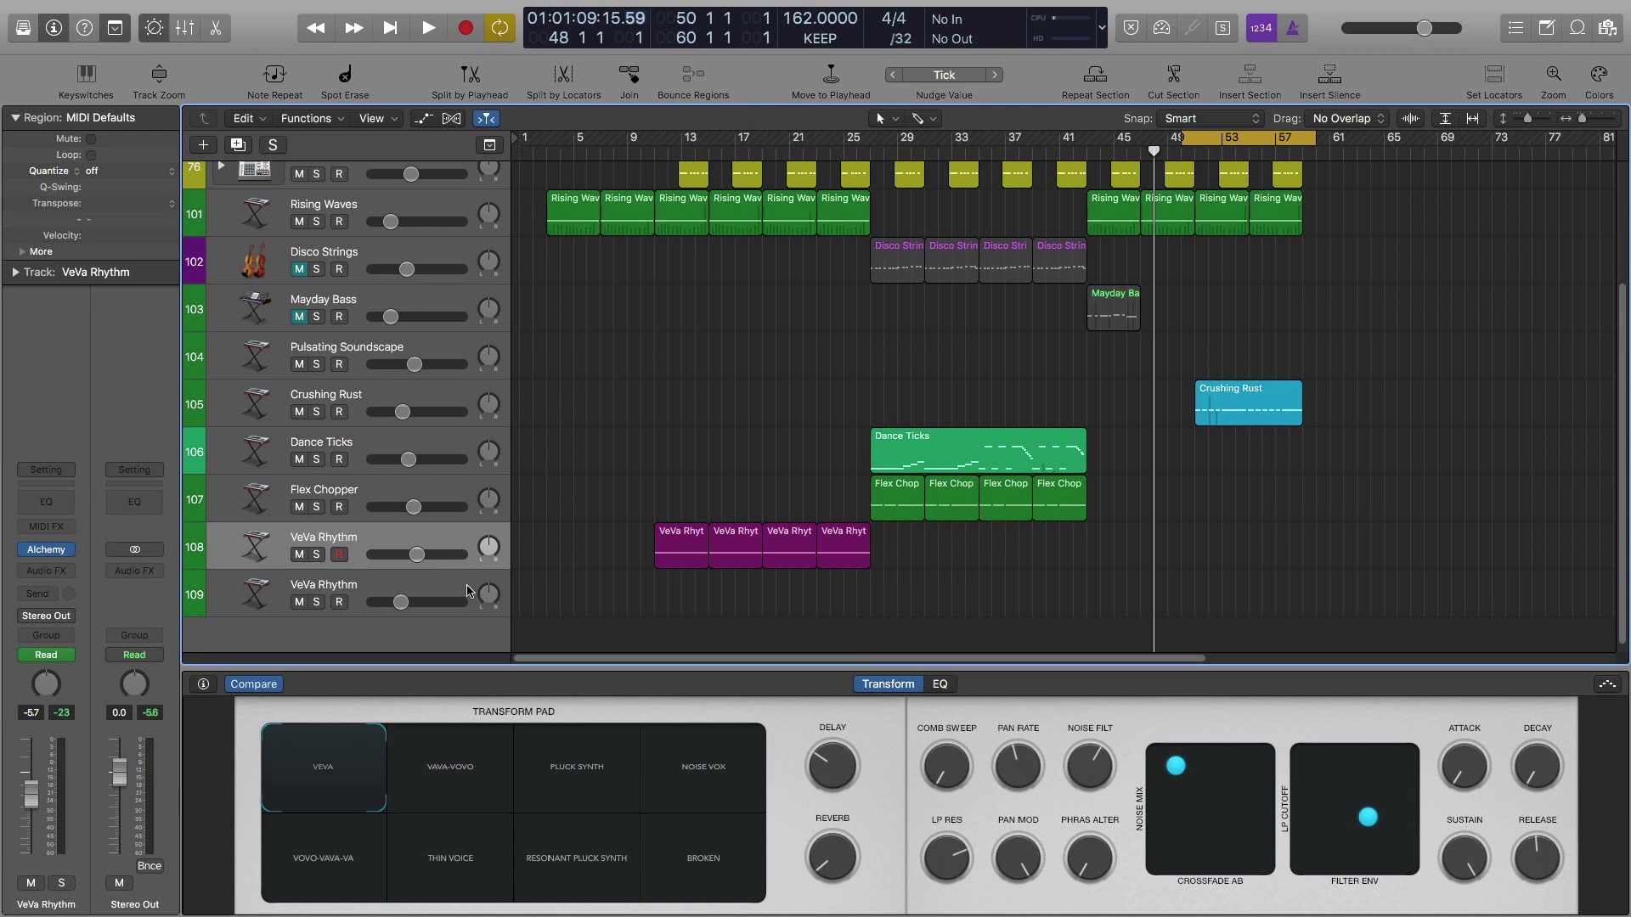
Step: Sweep VeVa Rhythm's Transform Pad through VaVa-VoVo, Pluck Synth, Noise Vox and Broken, and return it to VeVa
{"action": "left_click_drag", "start_coordinate": [331, 767], "coordinate": [384, 795]}
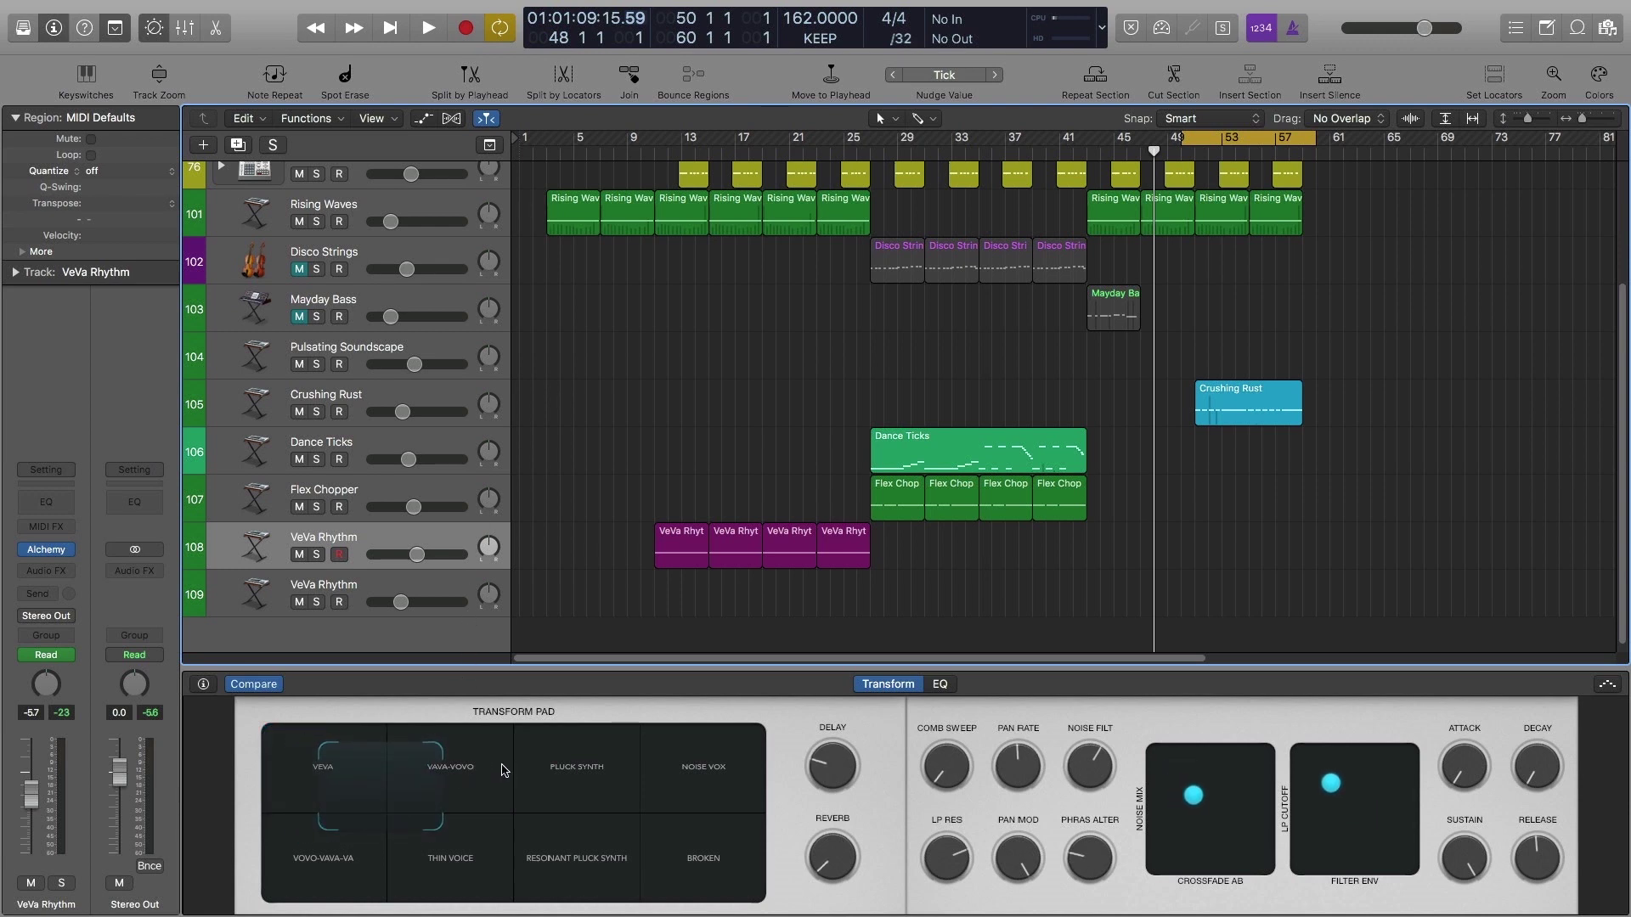
{"action": "left_click", "coordinate": [595, 765]}
{"action": "left_click", "coordinate": [713, 769]}
{"action": "left_click_drag", "start_coordinate": [718, 863], "coordinate": [387, 814]}
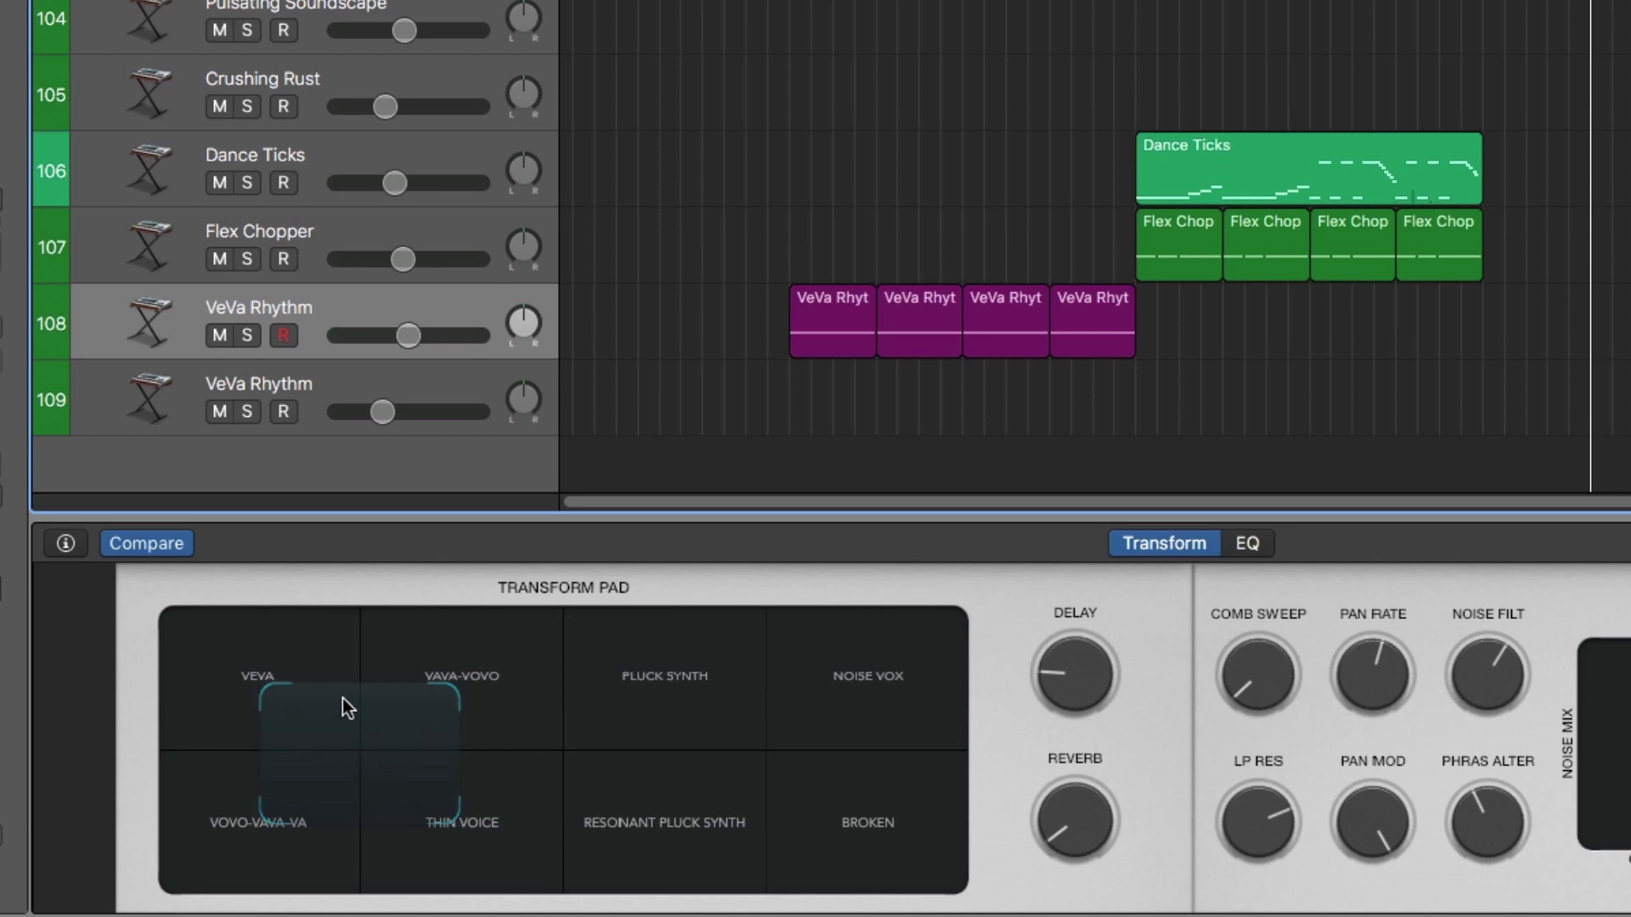
{"action": "left_click_drag", "start_coordinate": [350, 770], "coordinate": [161, 645]}
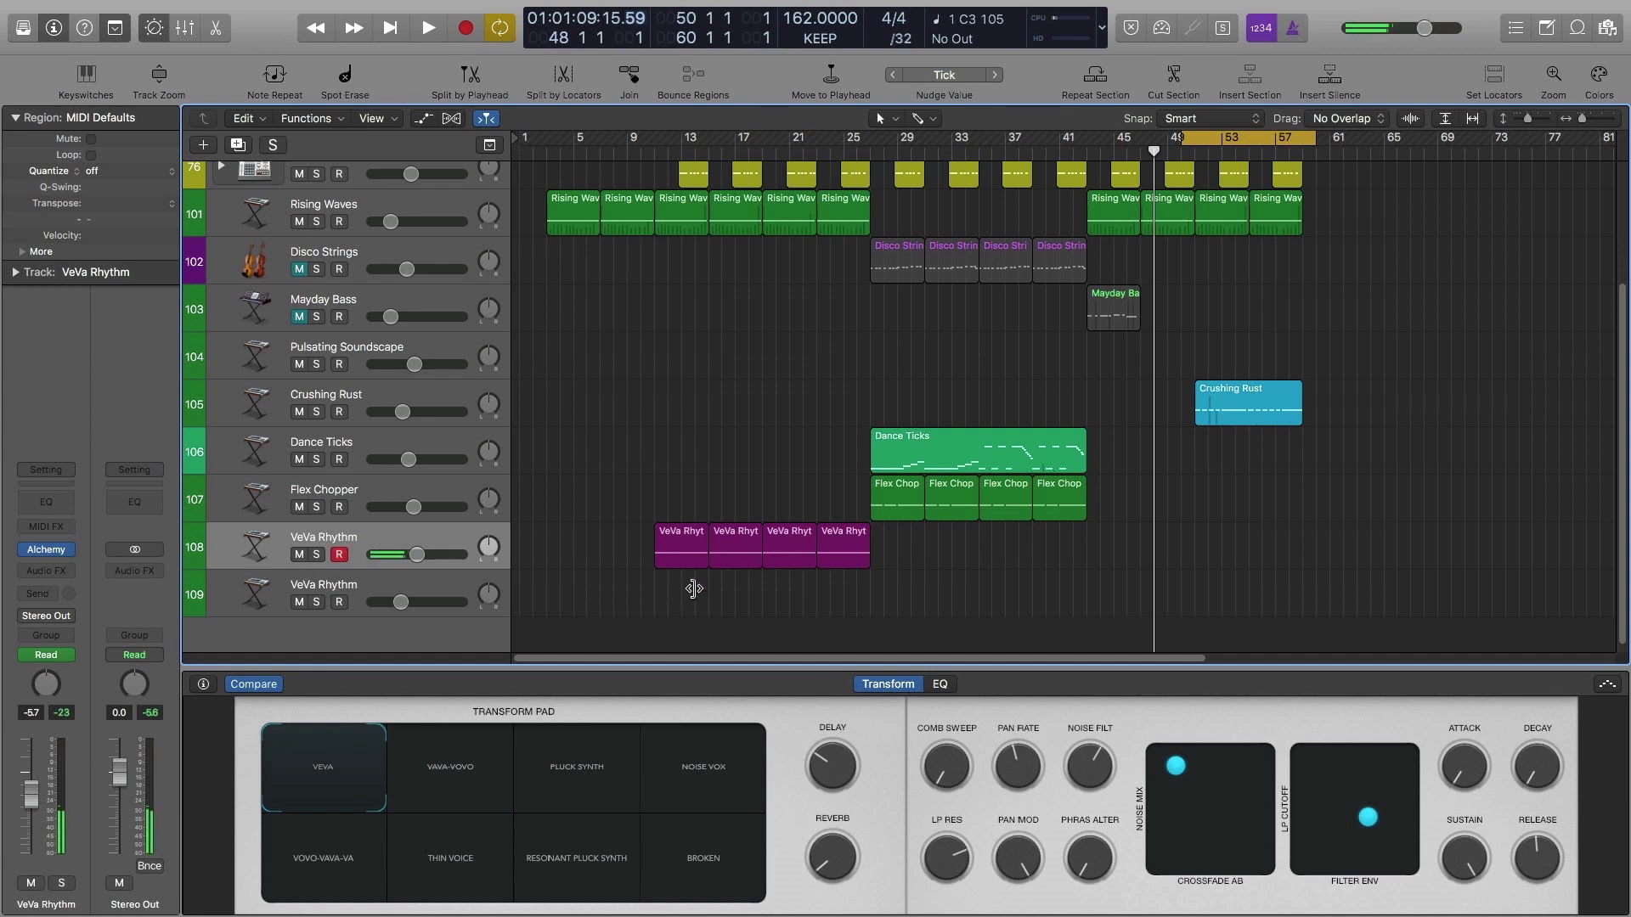
Step: Audition VoVo-VaVa-Va and Thin Voice on the Transform Pad while a note sounds, and return to VeVa
{"action": "left_click_drag", "start_coordinate": [348, 775], "coordinate": [307, 875]}
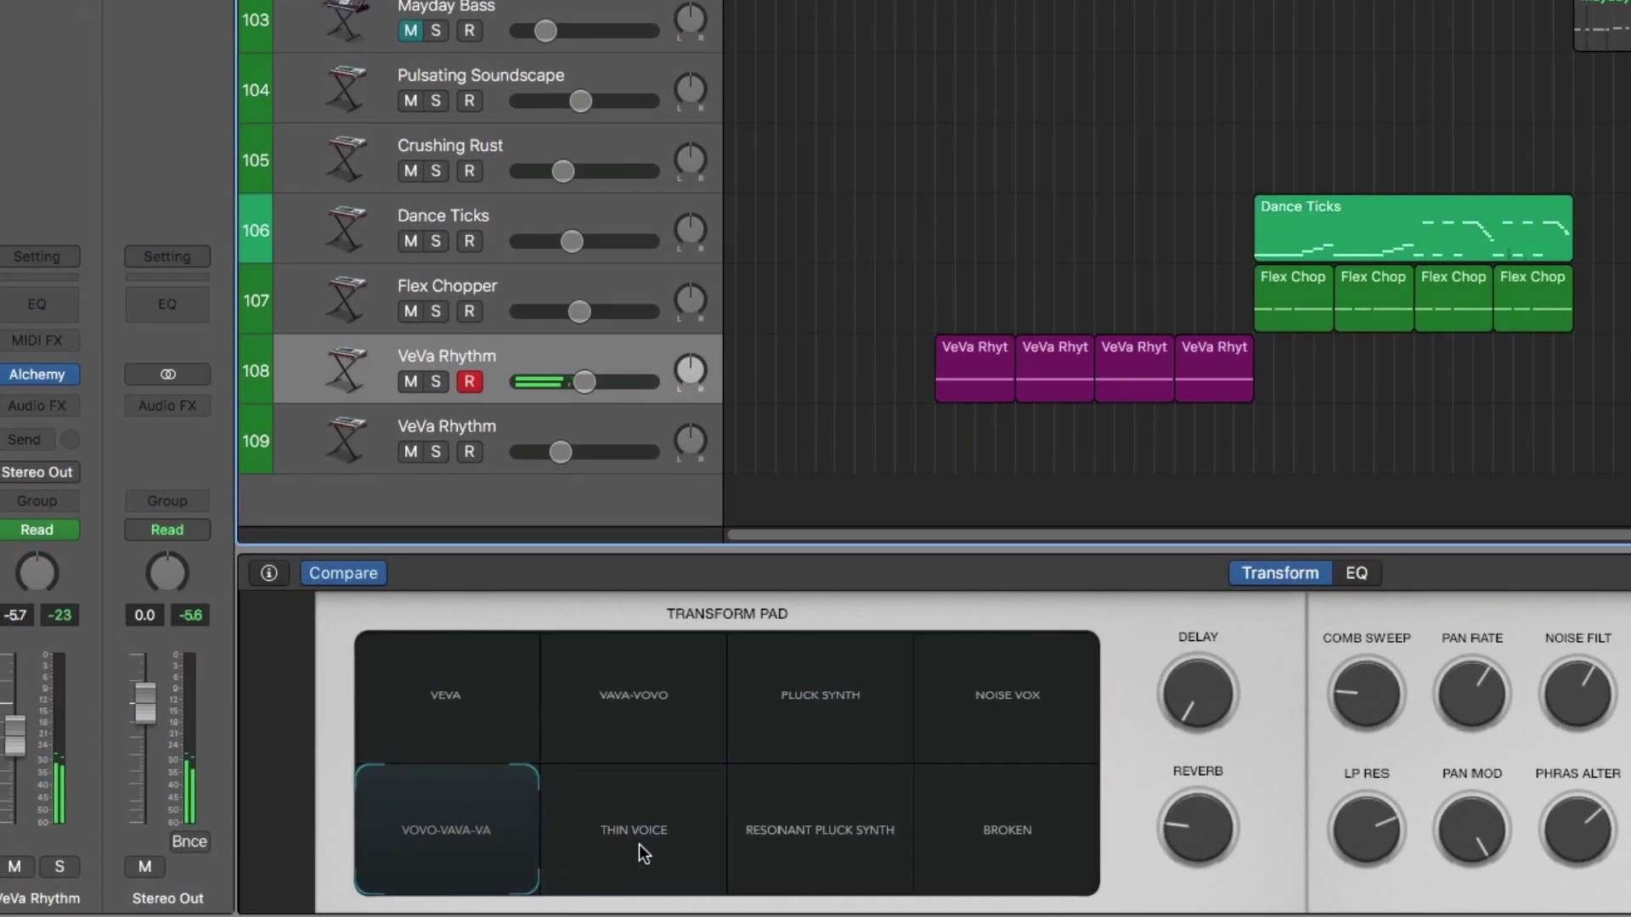
{"action": "left_click", "coordinate": [541, 863]}
{"action": "left_click_drag", "start_coordinate": [641, 725], "coordinate": [423, 677]}
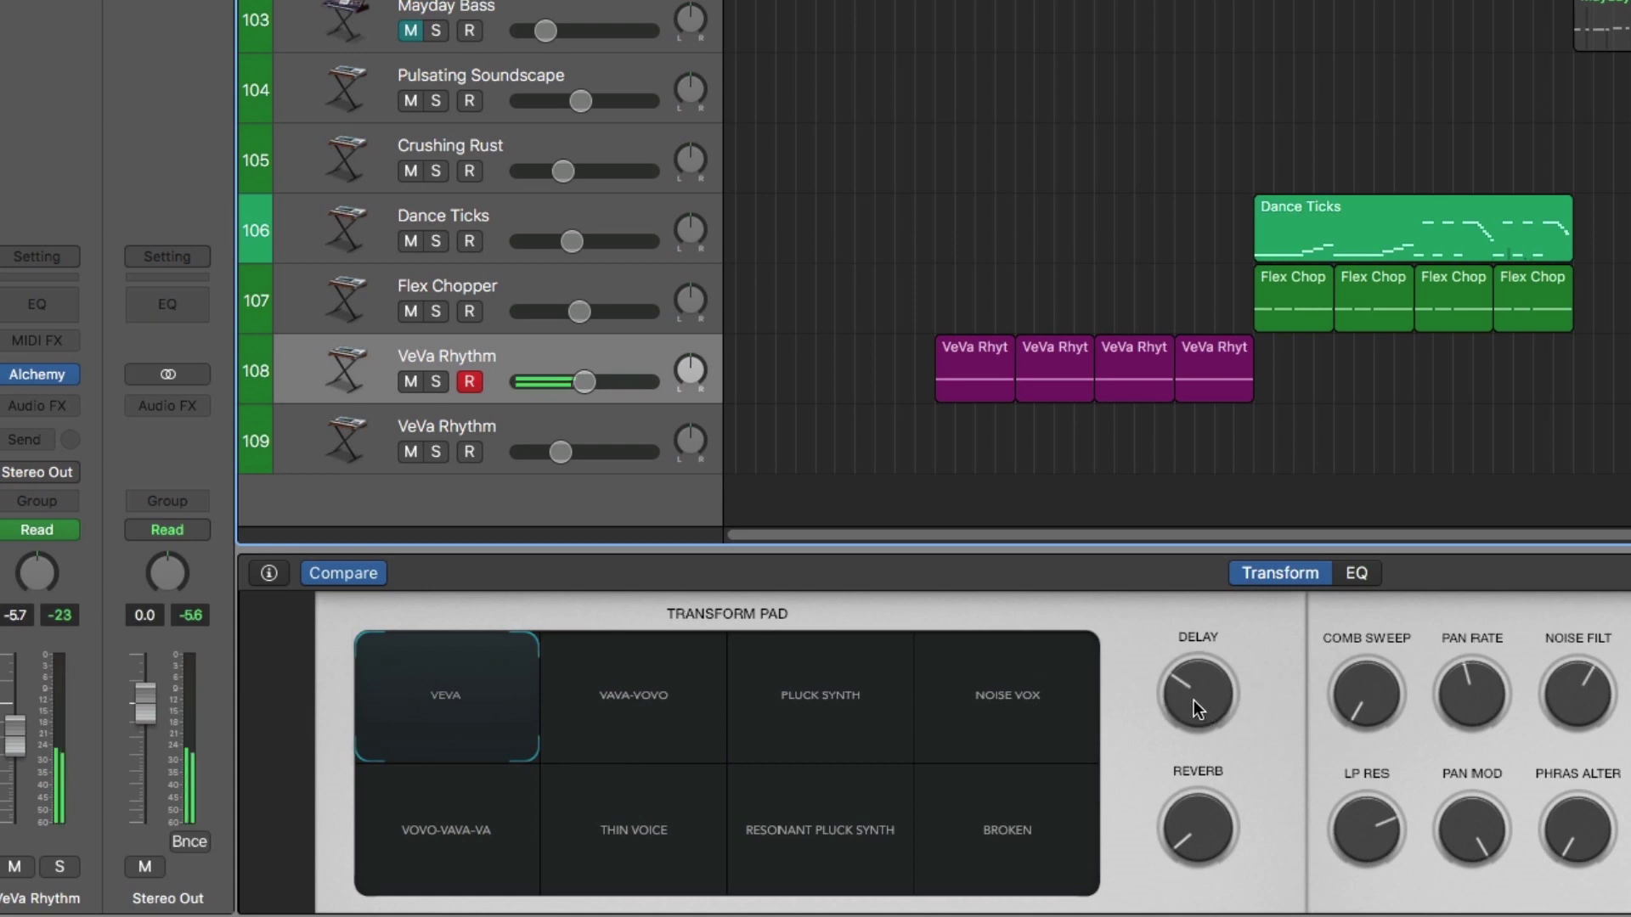
{"action": "mouse_move", "coordinate": [1185, 690]}
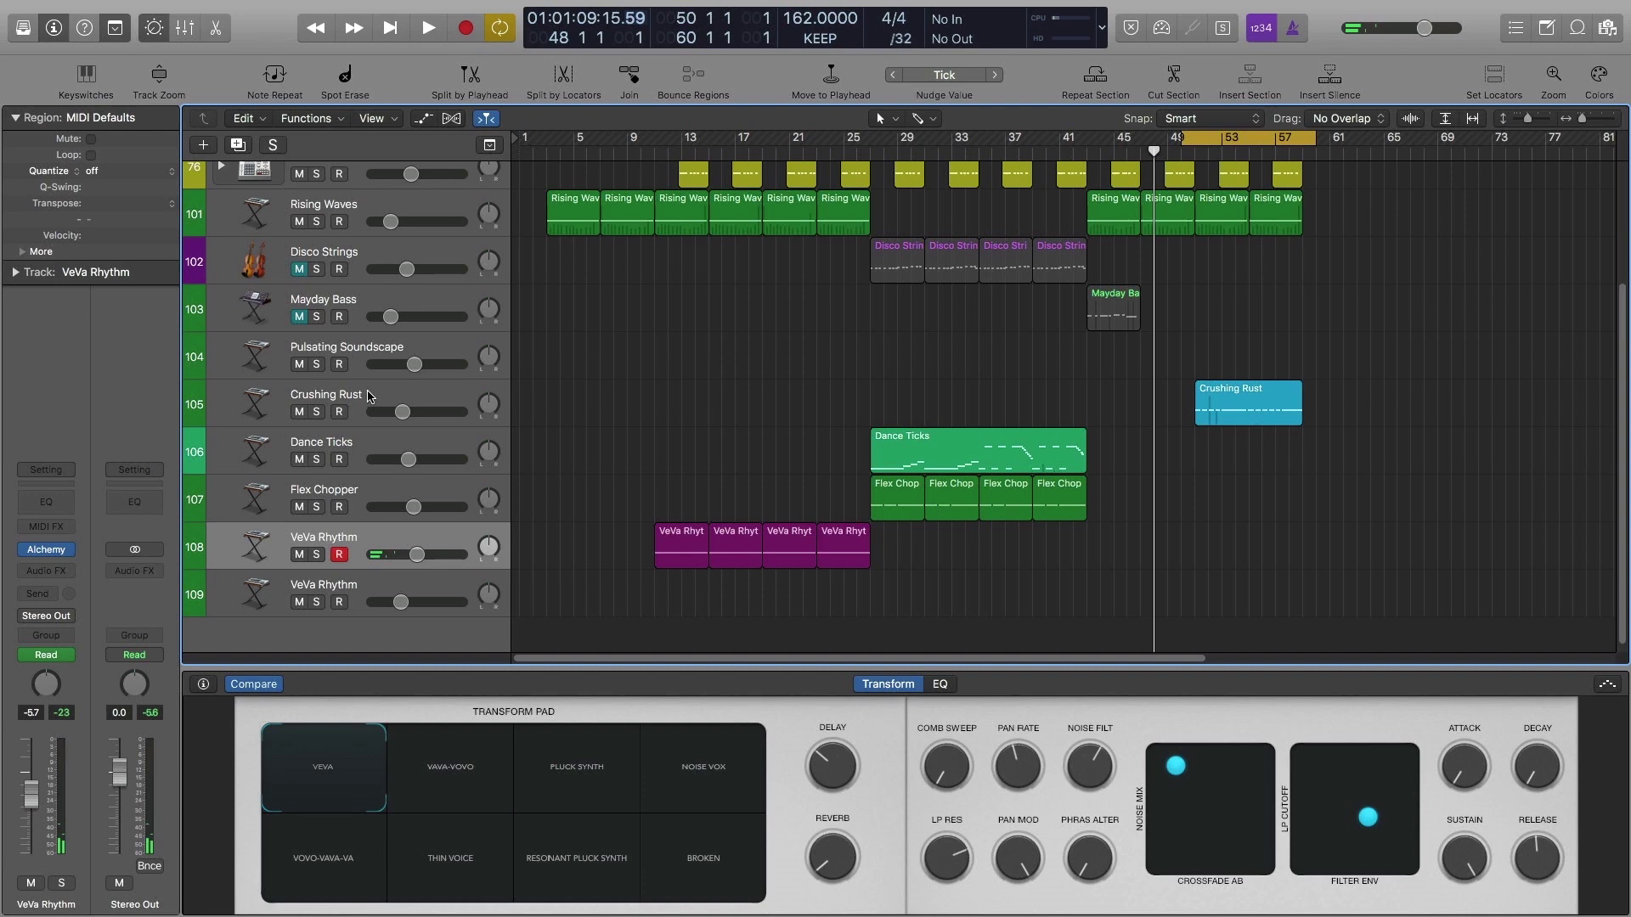
Step: Set the Crushing Rust track's automation mode to Latch and move the playhead to bar 49
{"action": "left_click", "coordinate": [369, 395]}
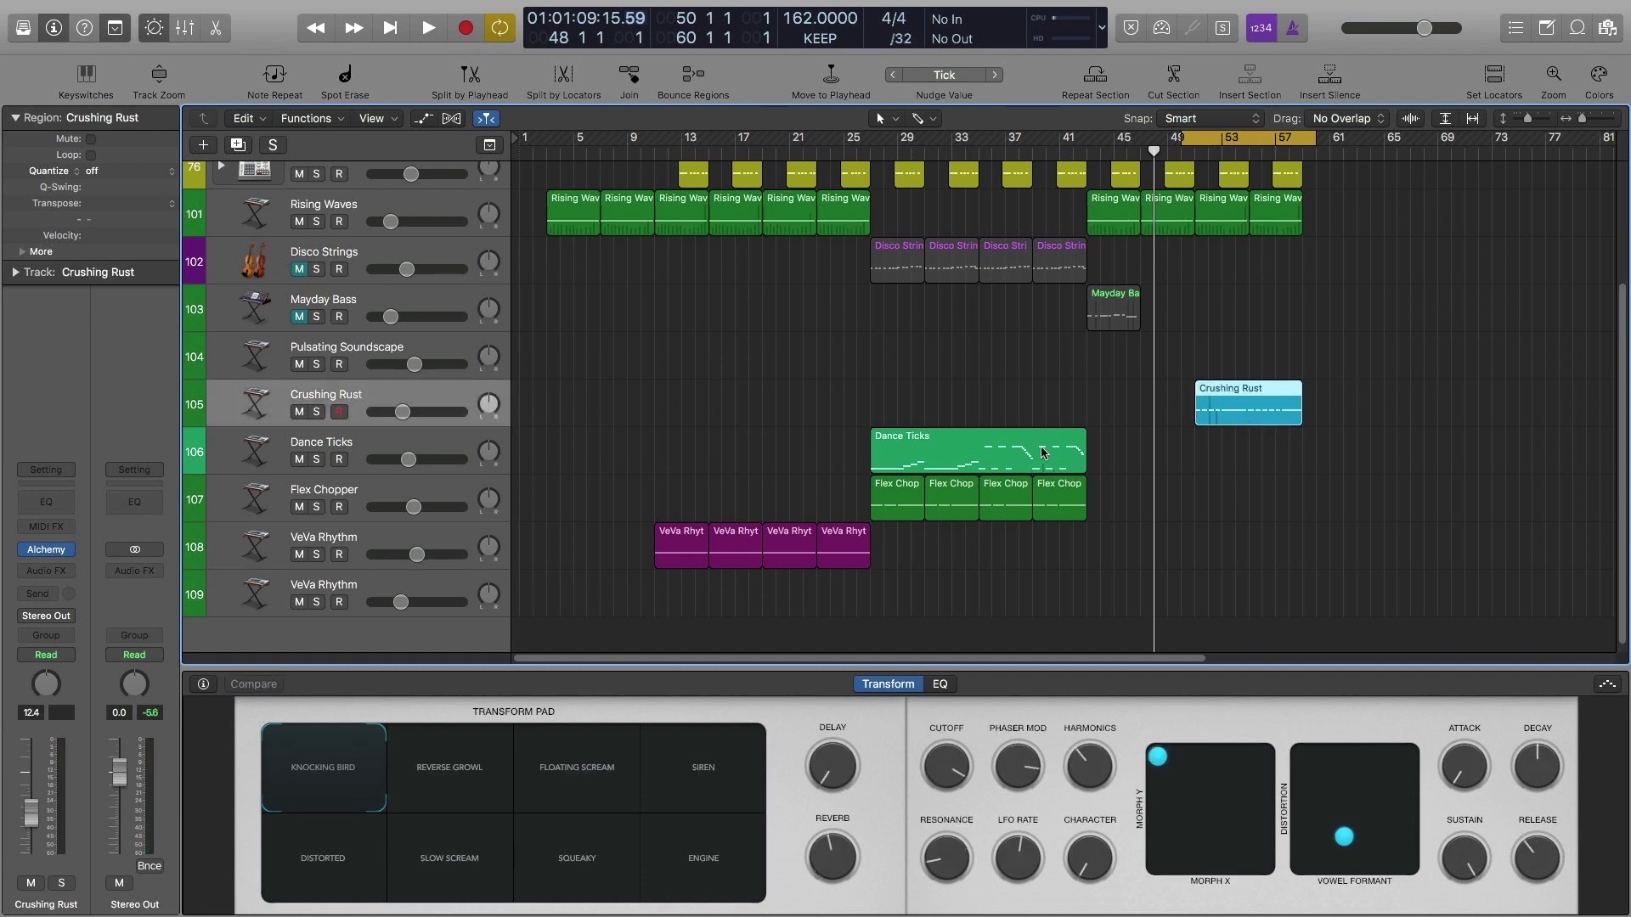
{"action": "key", "text": "a"}
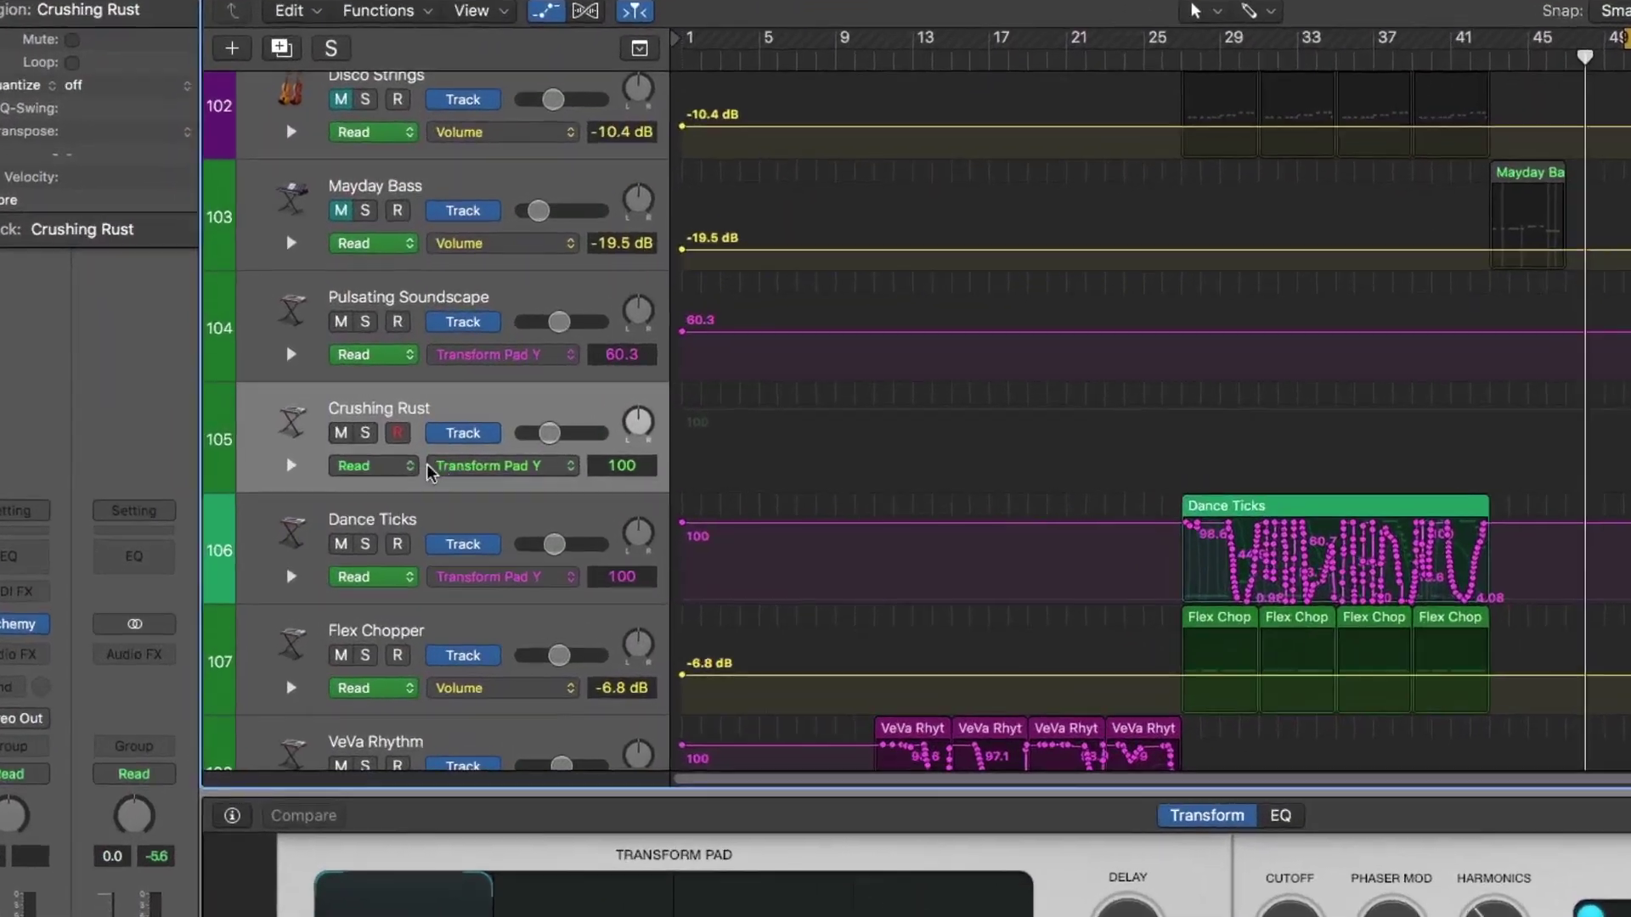
{"action": "left_click", "coordinate": [412, 466]}
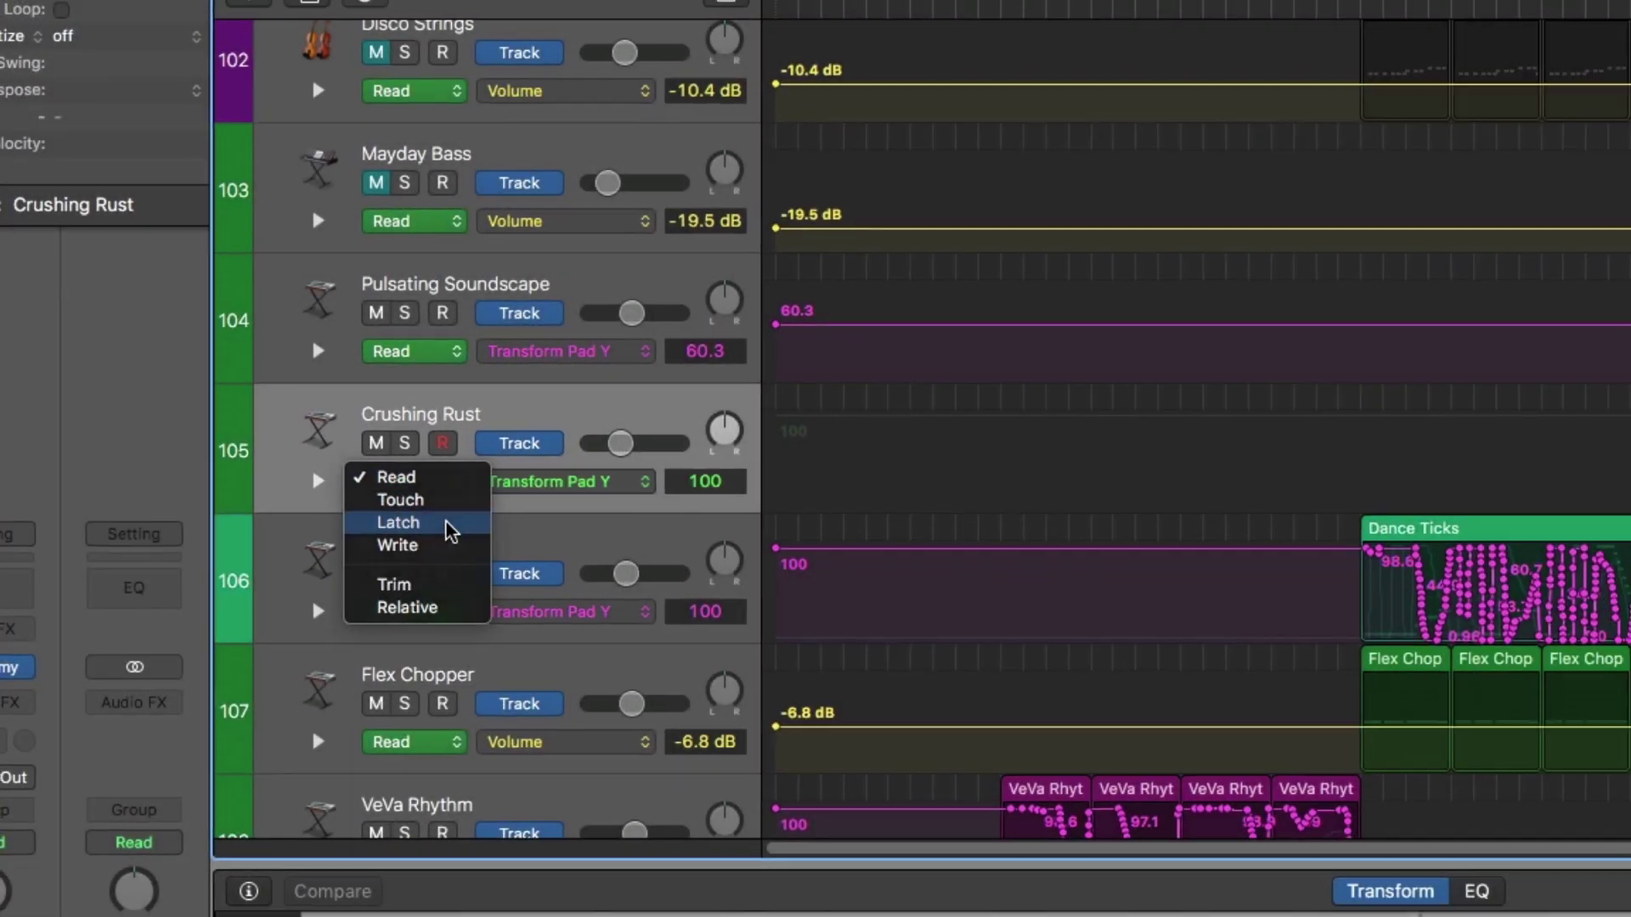
{"action": "left_click", "coordinate": [454, 525]}
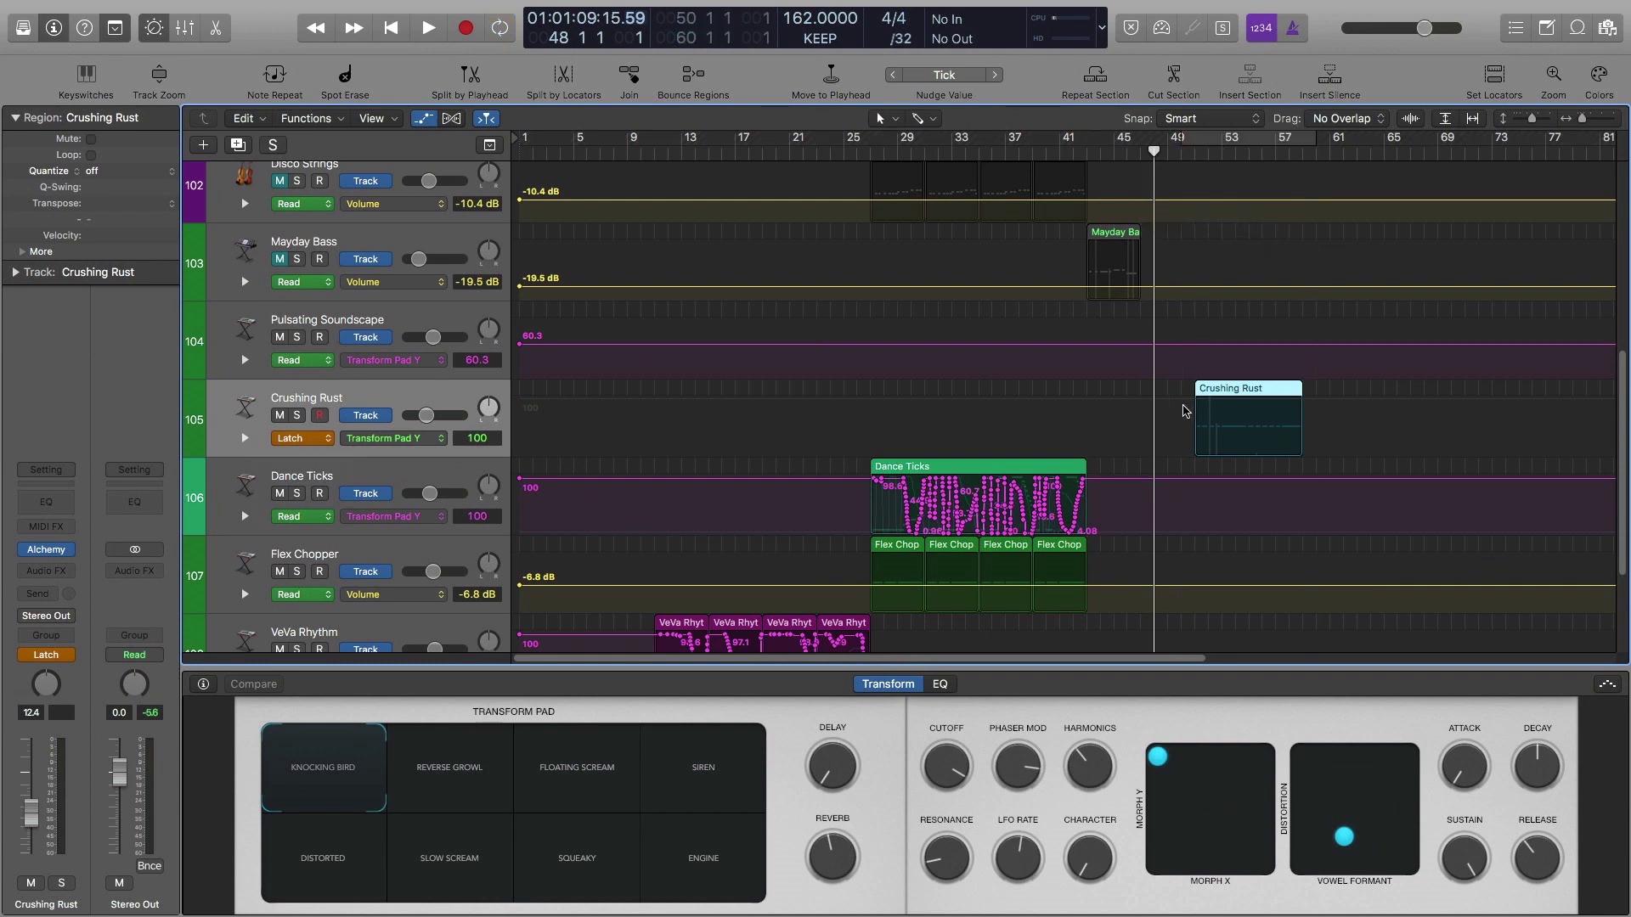
{"action": "left_click_drag", "start_coordinate": [1176, 154], "coordinate": [1175, 158]}
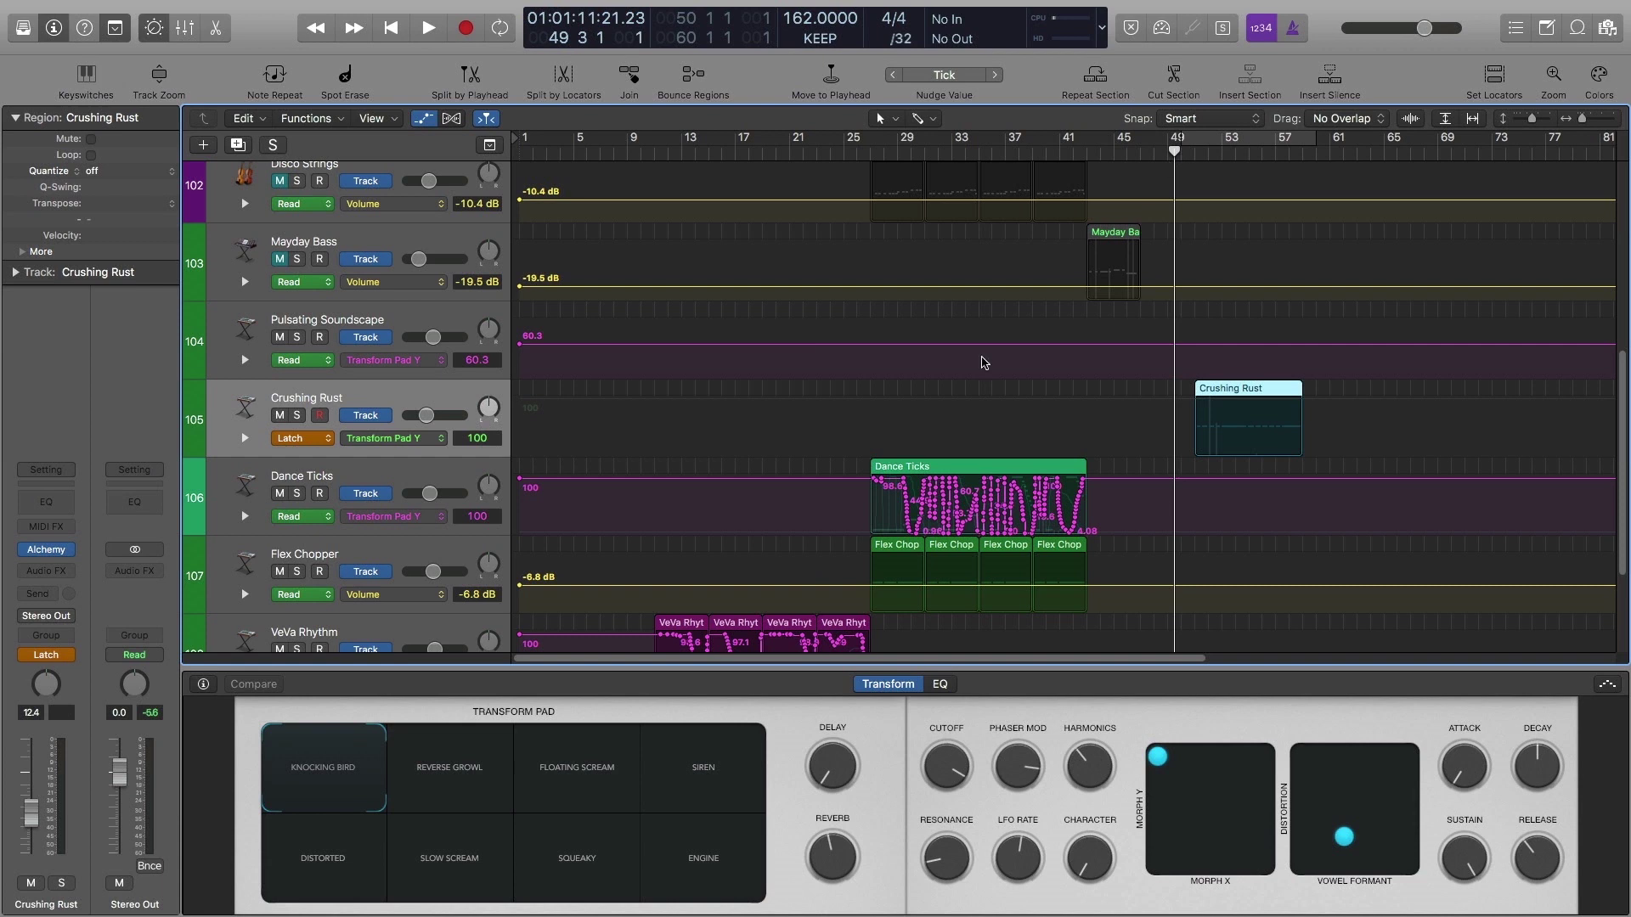
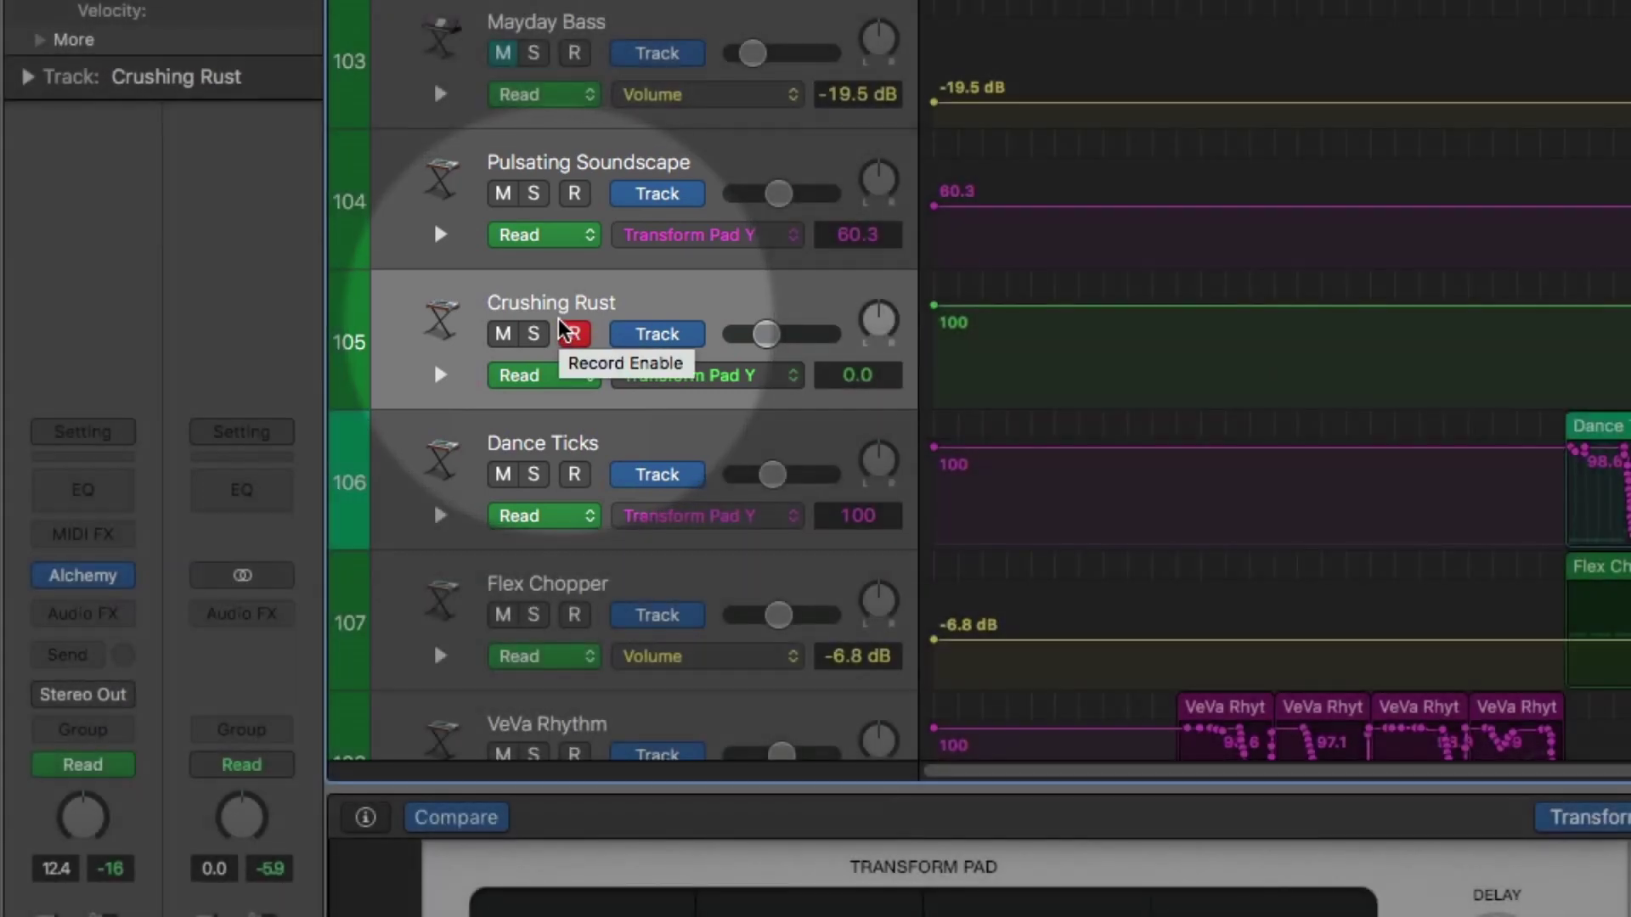
Step: Hide the track automation and play the arrangement from bar 3
{"action": "key", "text": "a"}
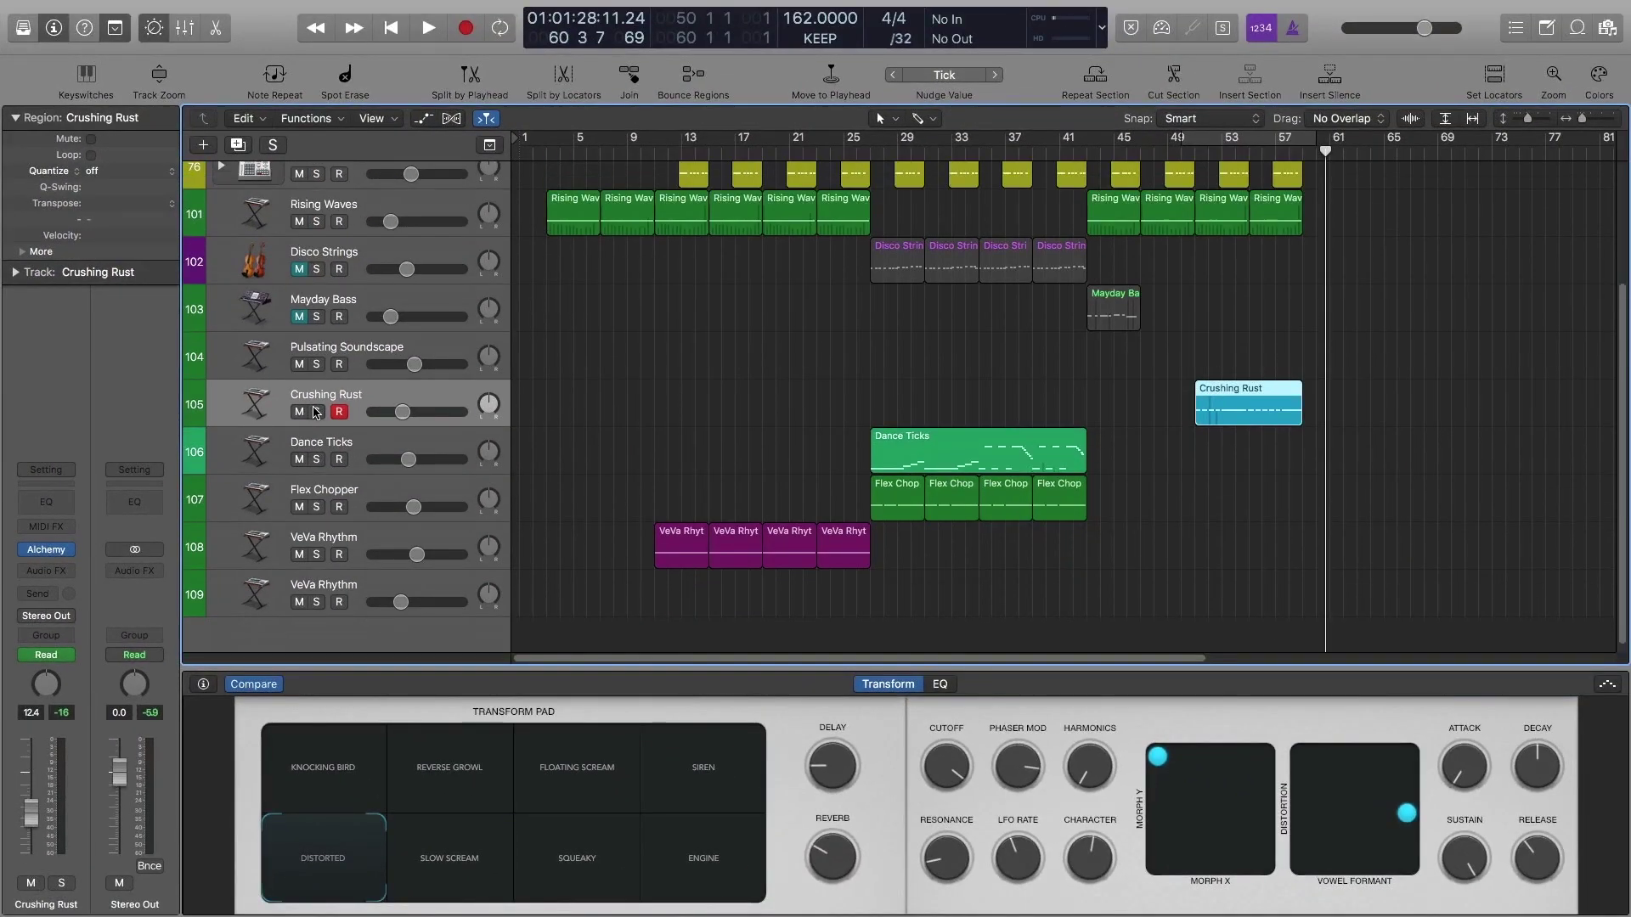
{"action": "scroll", "coordinate": [1023, 247], "scroll_direction": "up", "scroll_amount": 4}
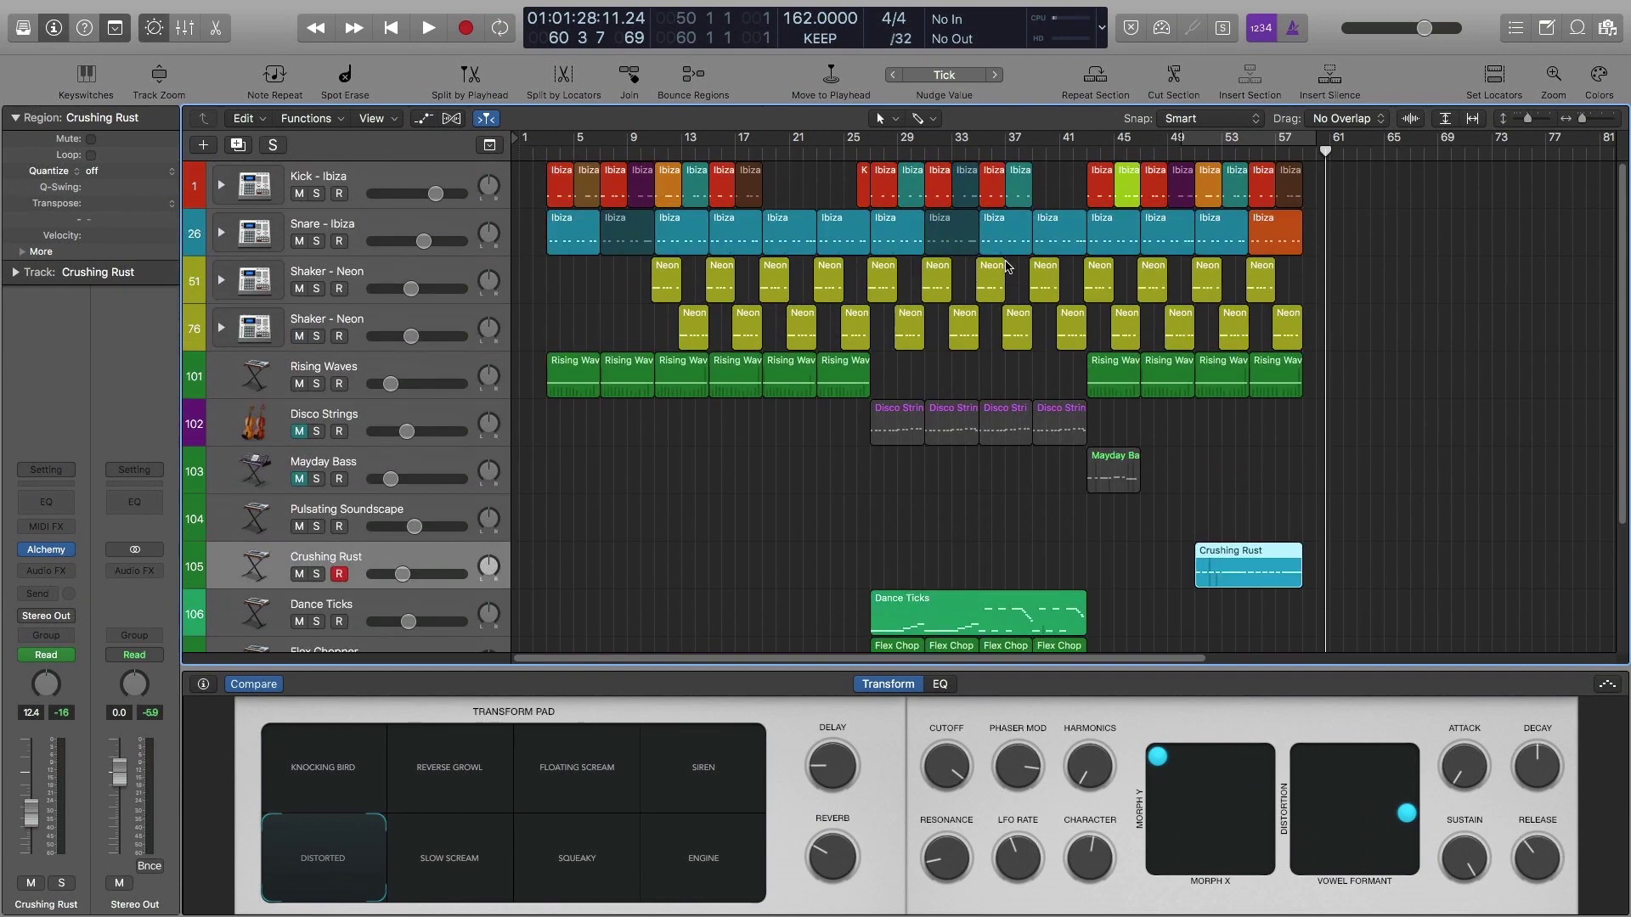
{"action": "left_click", "coordinate": [547, 151]}
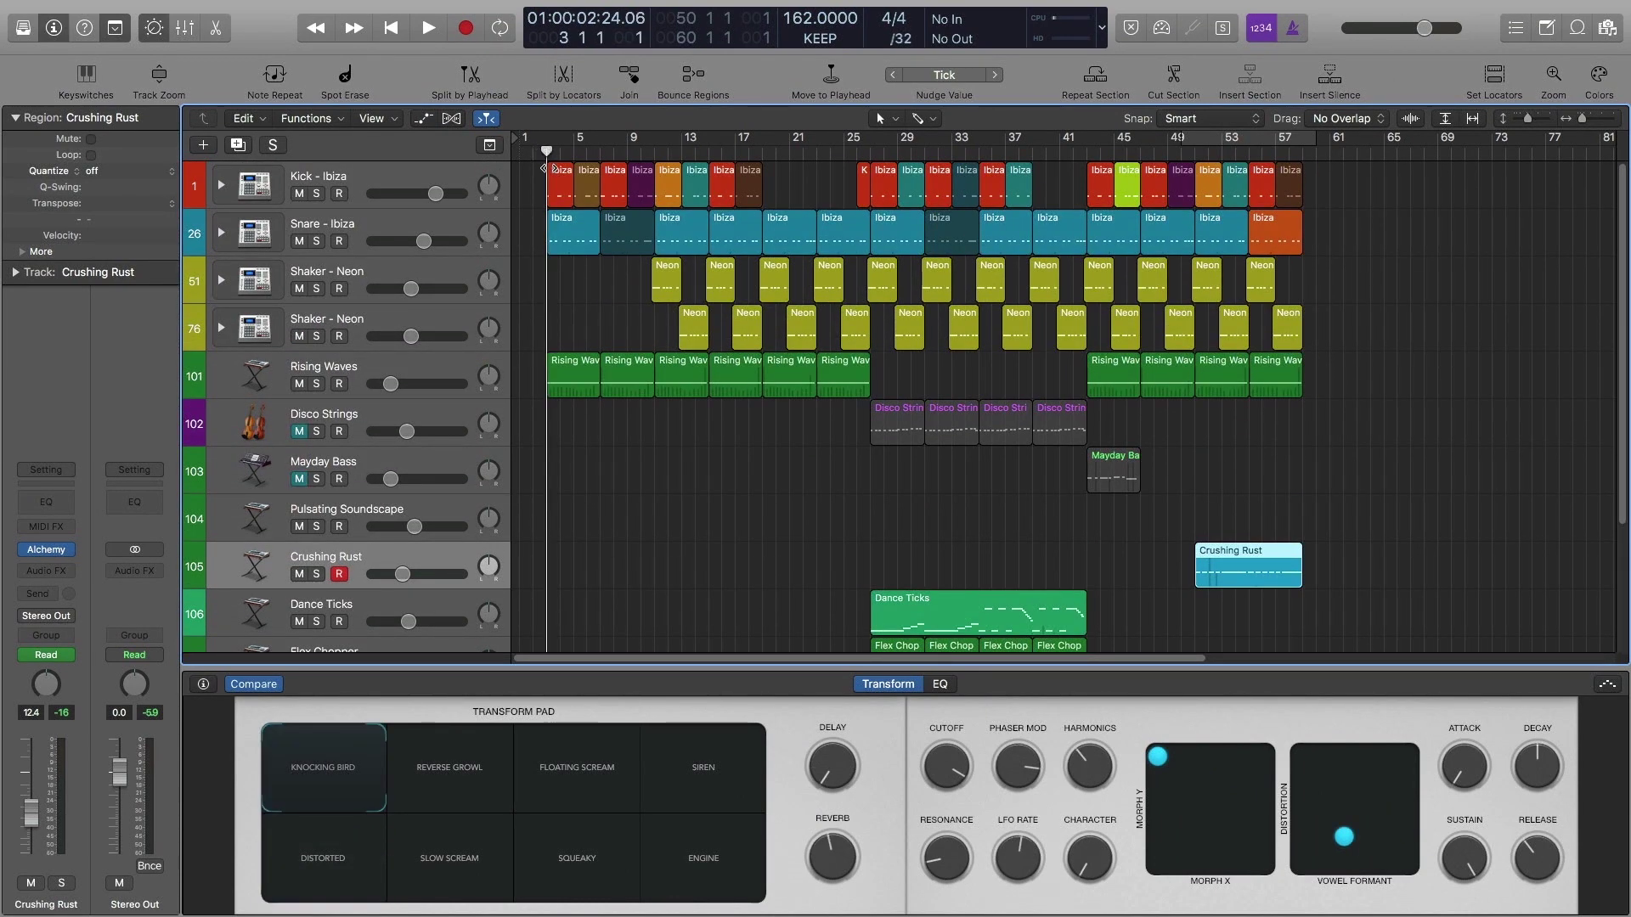
{"action": "scroll", "coordinate": [734, 387], "scroll_direction": "down", "scroll_amount": 5}
{"action": "scroll", "coordinate": [729, 388], "scroll_direction": "up", "scroll_amount": 5}
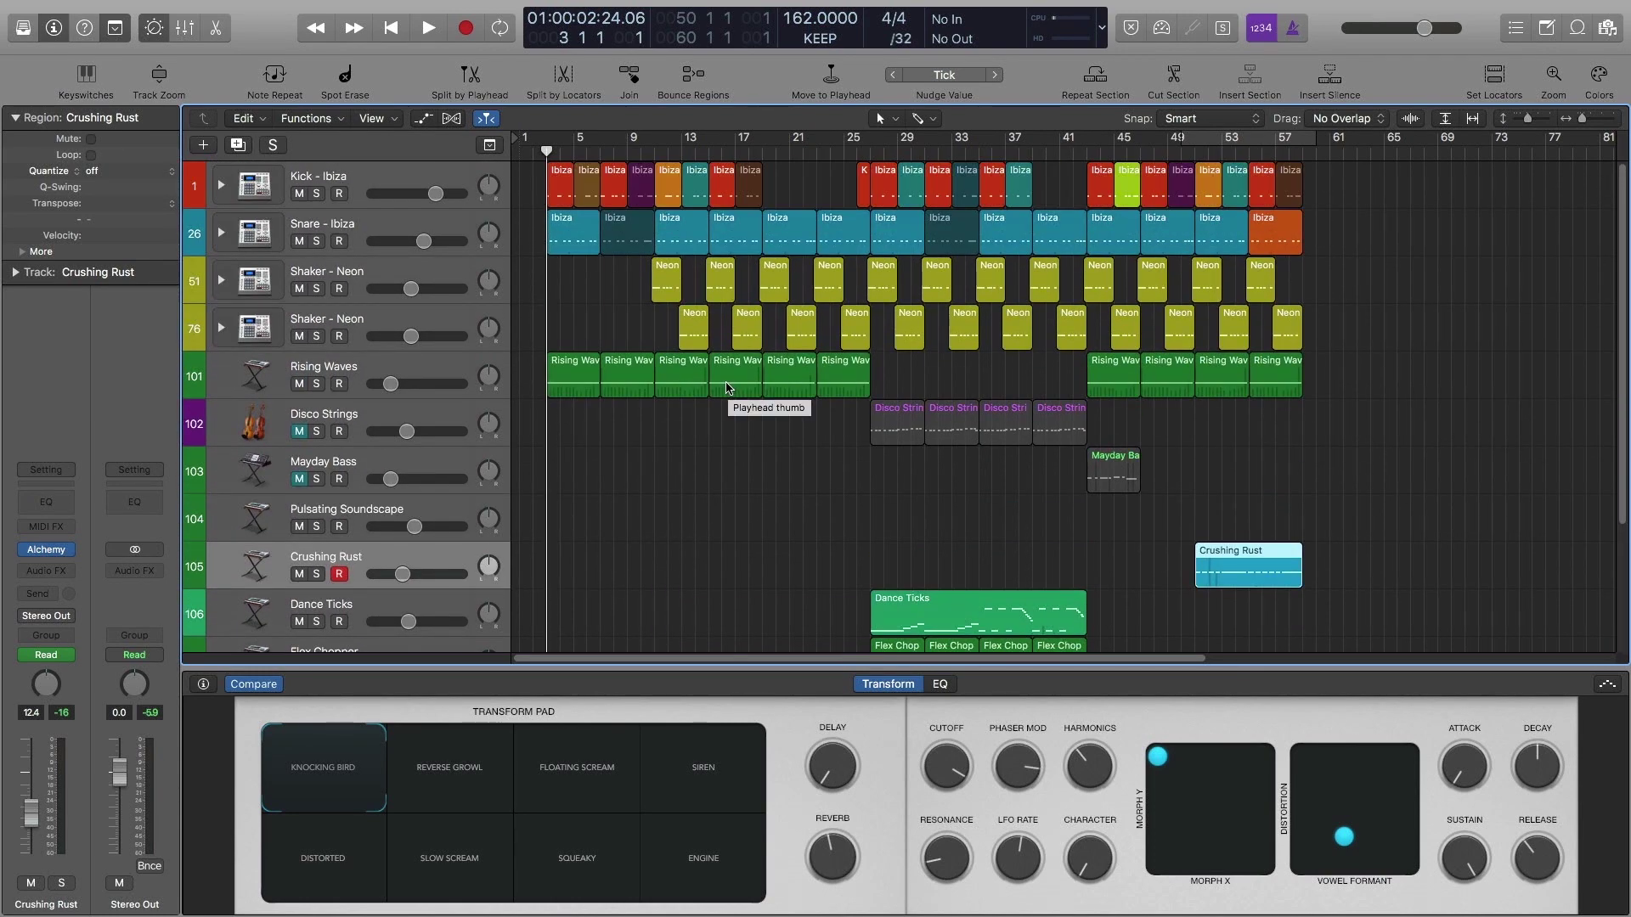
{"action": "key", "text": "space"}
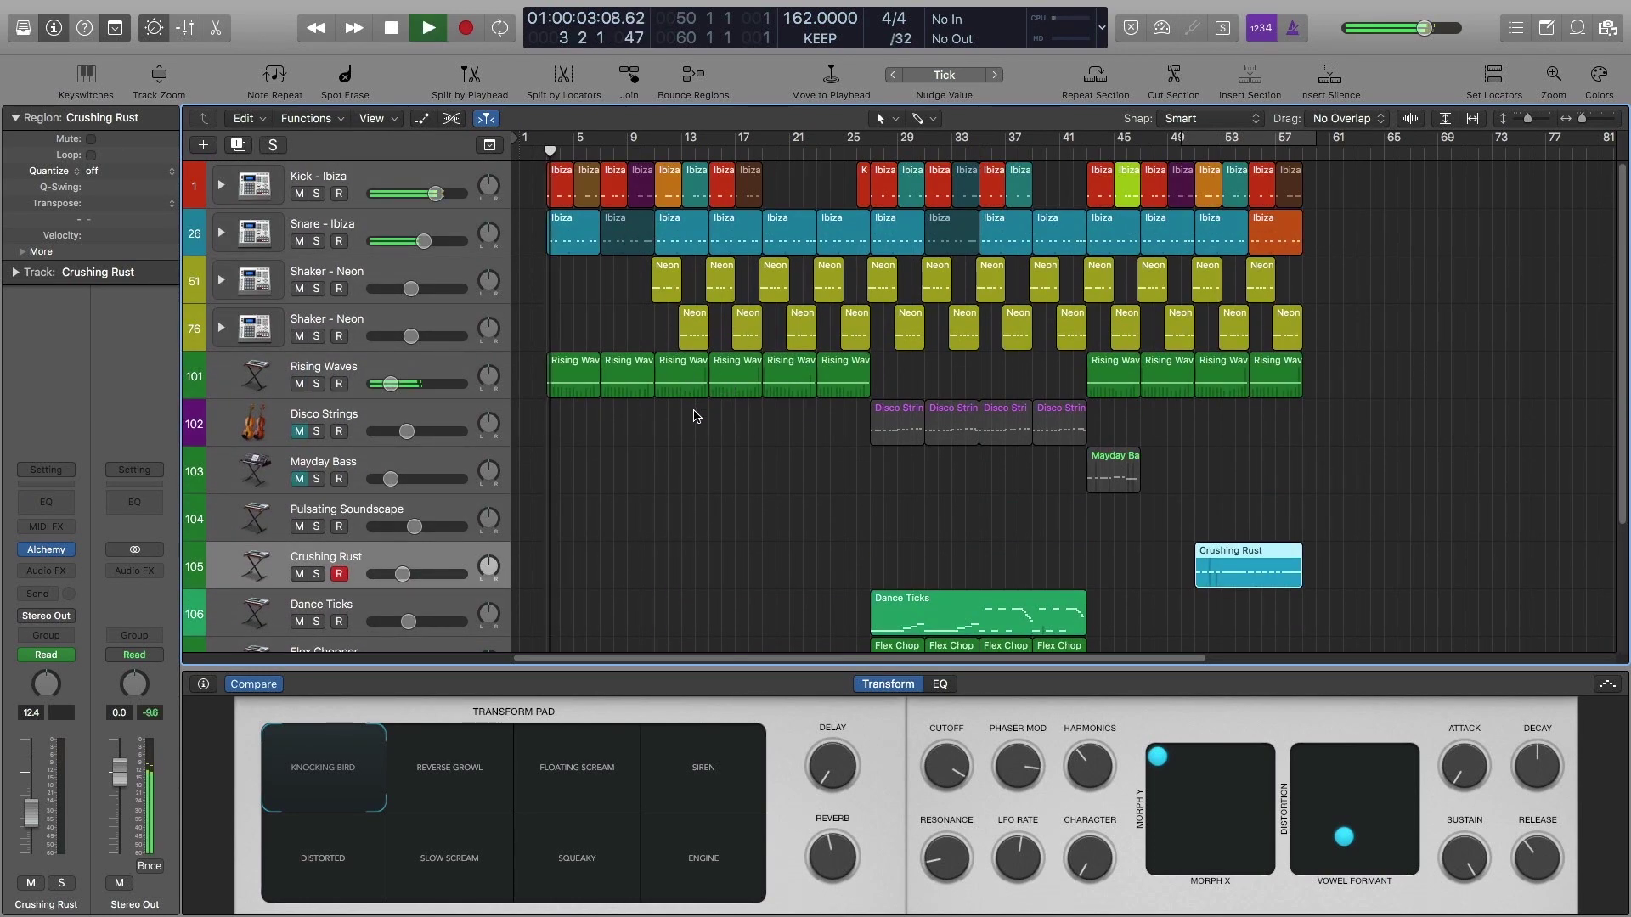
{"action": "scroll", "coordinate": [664, 424], "scroll_direction": "down", "scroll_amount": 4}
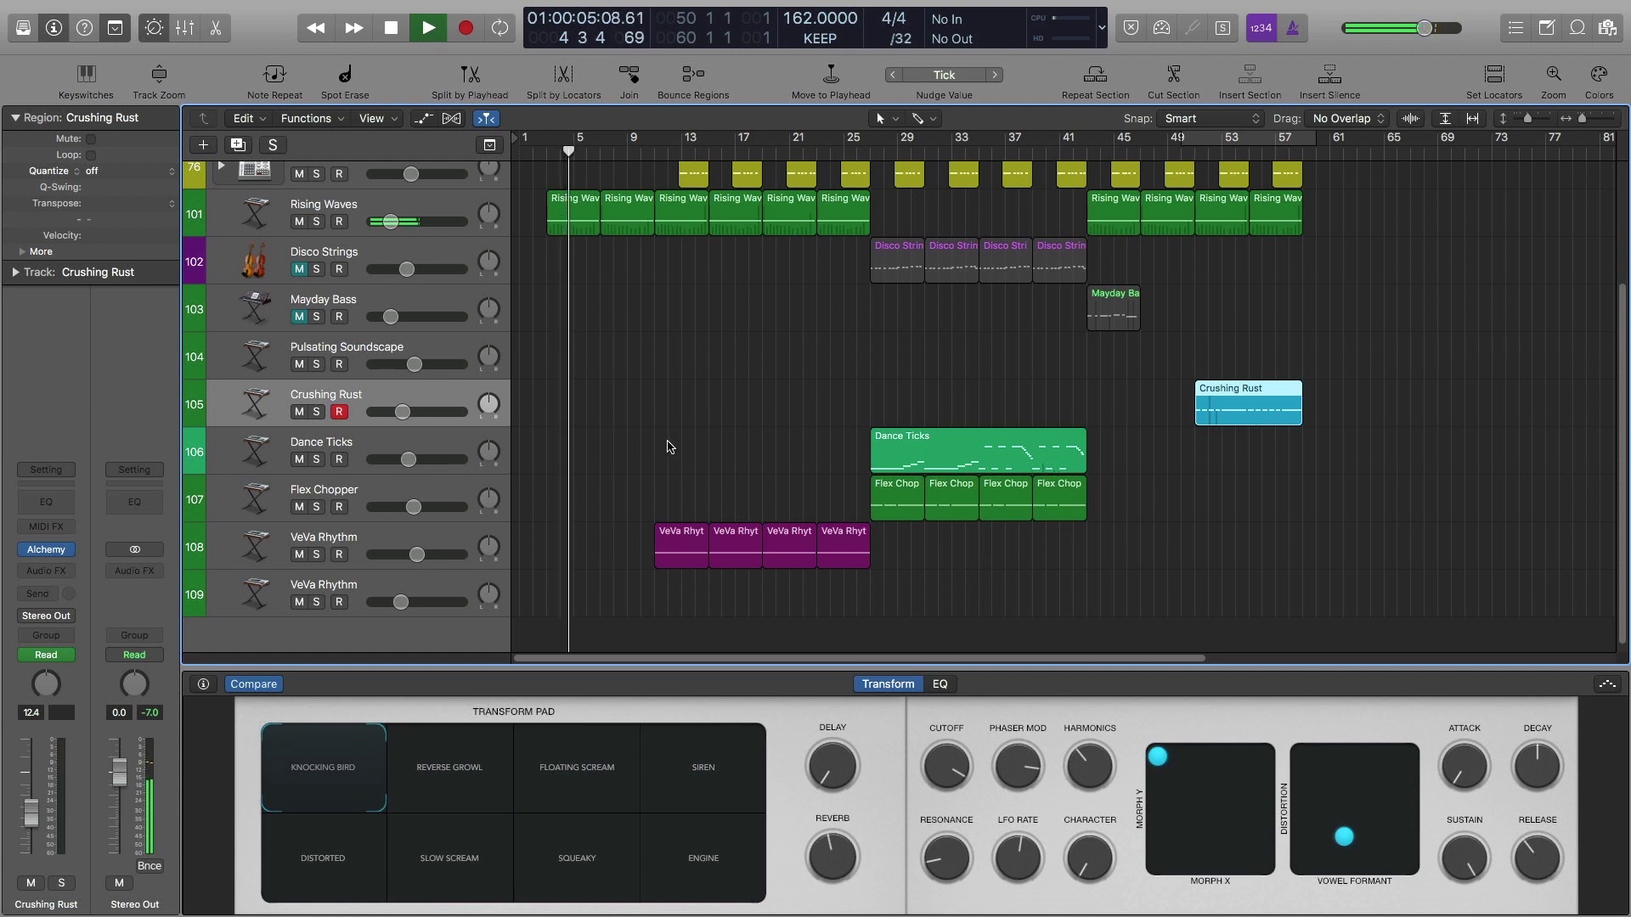
Step: Select the VeVa Rhythm track and the Dance Ticks track during playback to watch their Transform Pad automation
{"action": "left_click", "coordinate": [435, 538]}
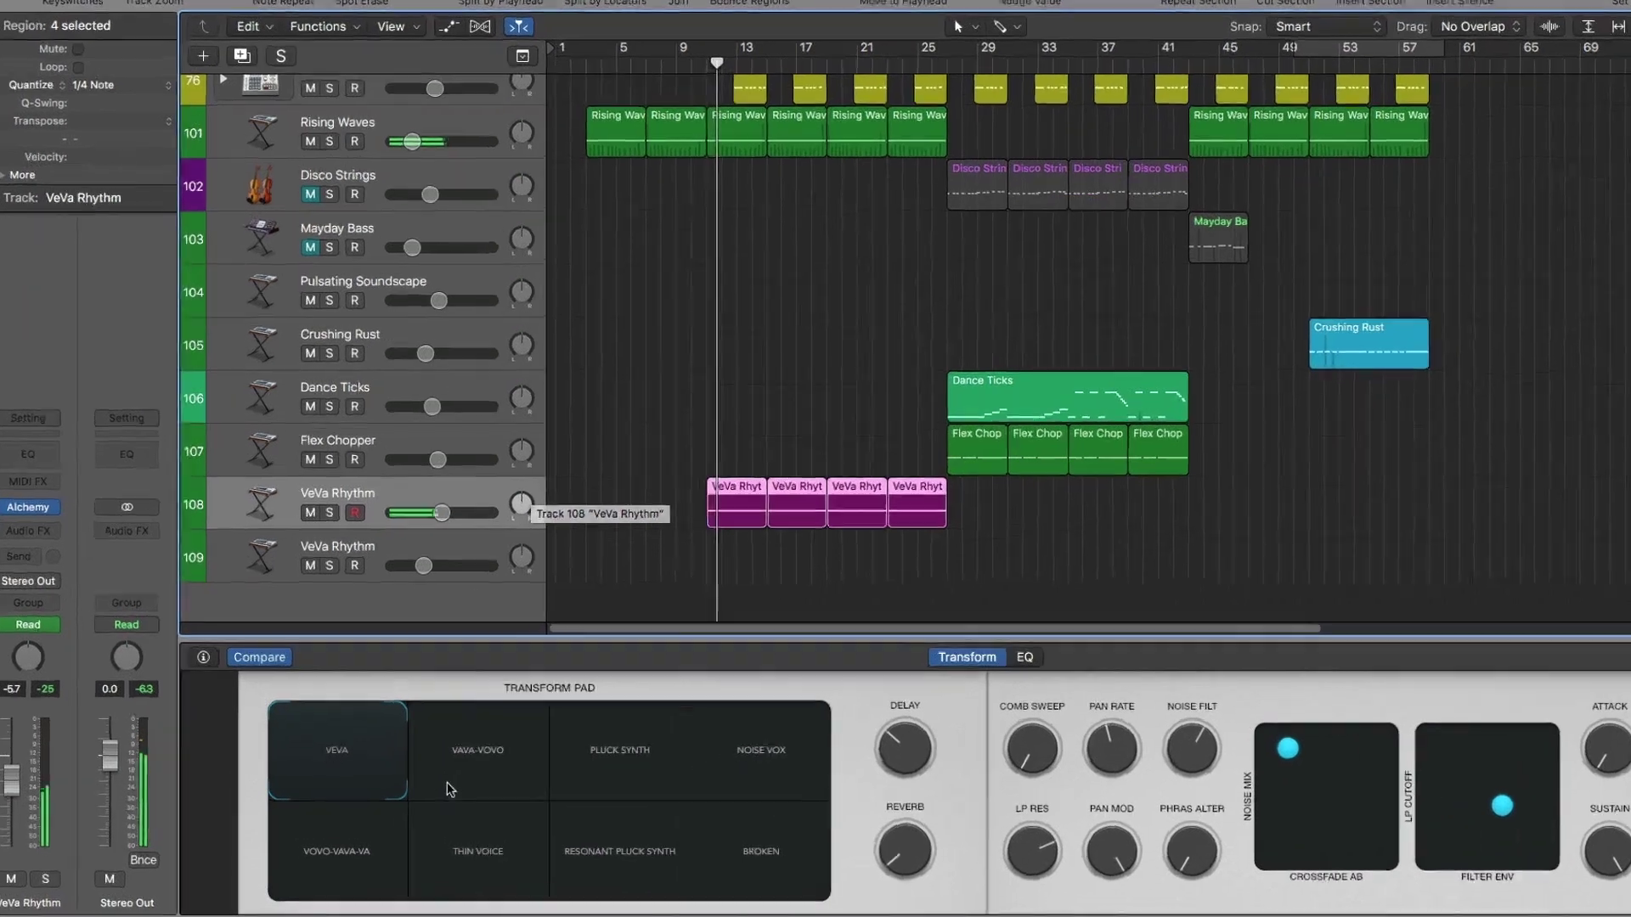
{"action": "left_click", "coordinate": [451, 789]}
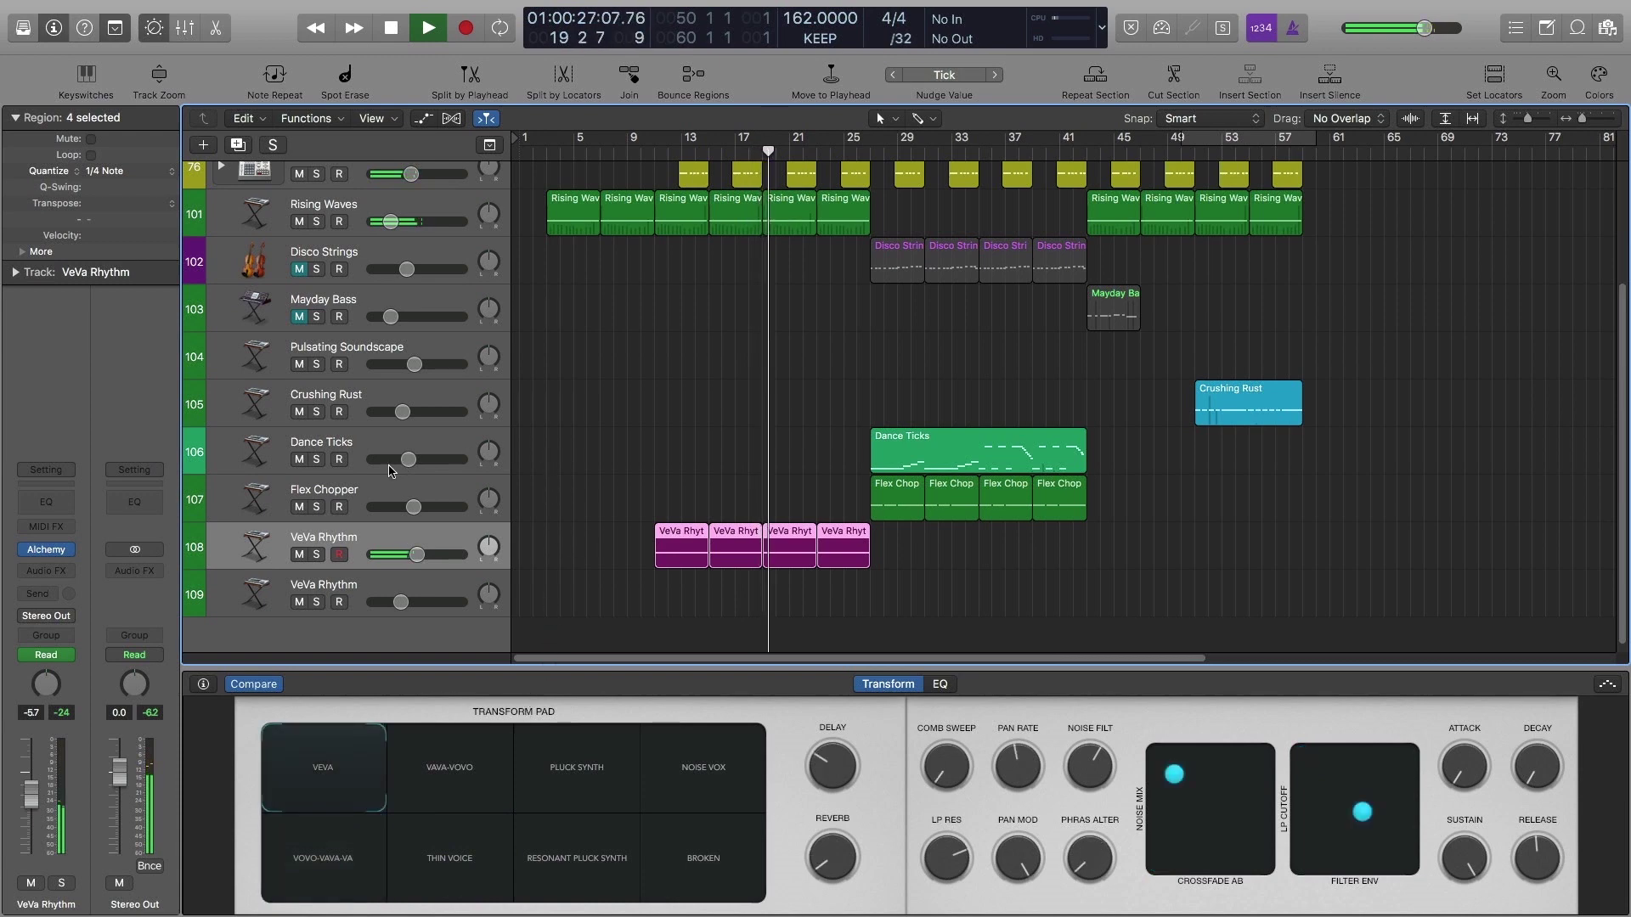
{"action": "left_click", "coordinate": [362, 440]}
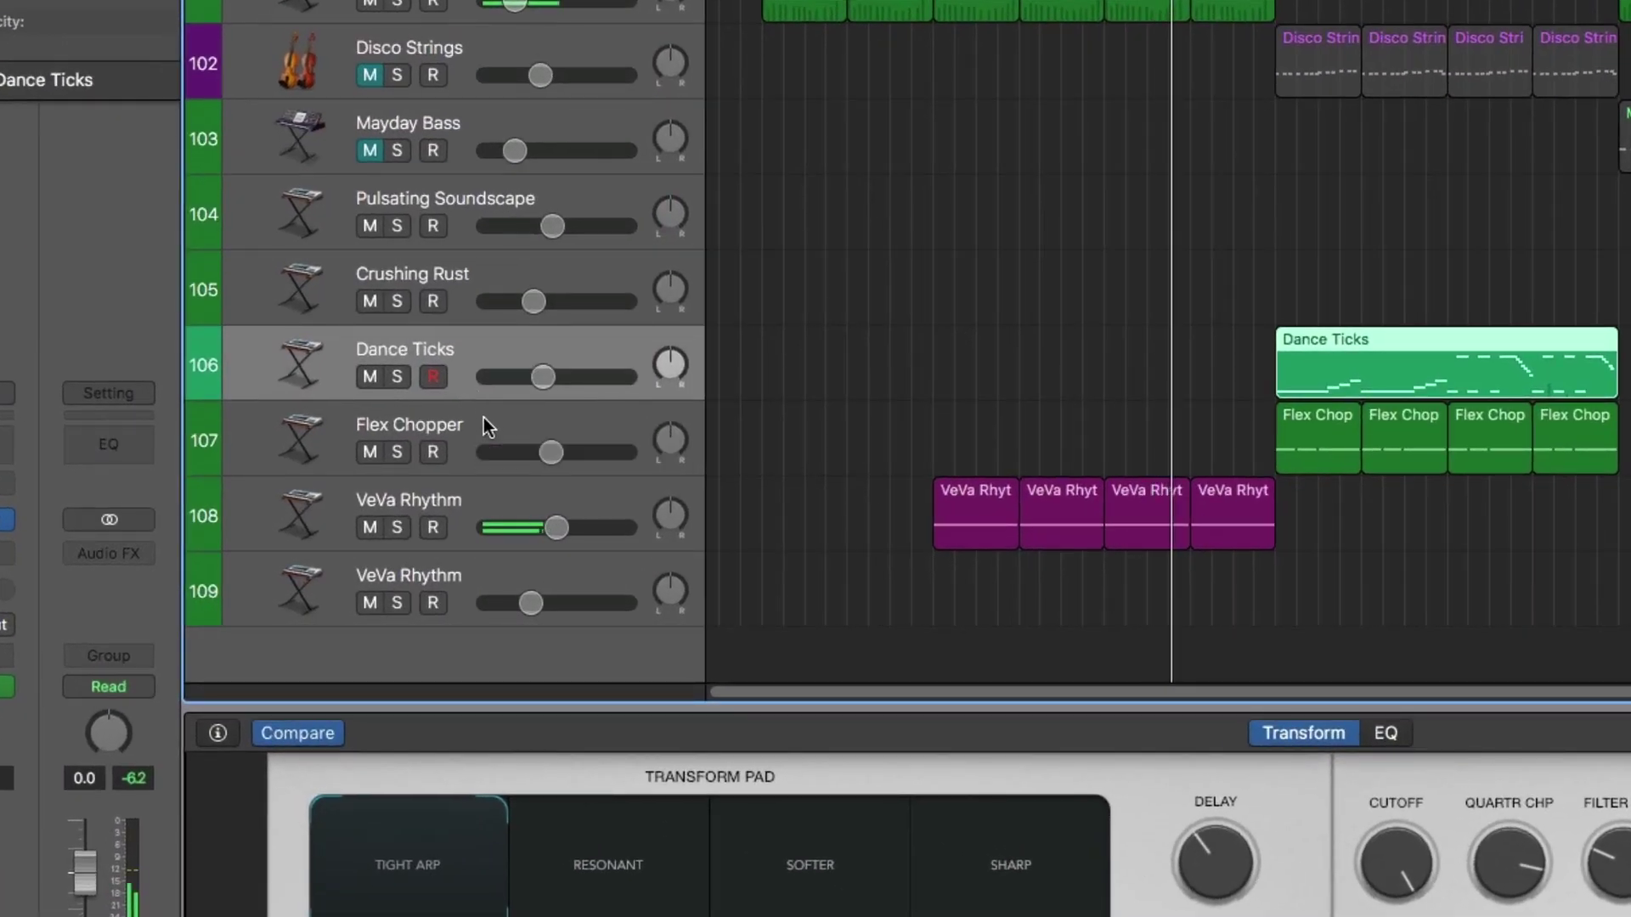
Step: Select the Flex Chopper track and return to the Dance Ticks track during playback to compare their Transform Pads
{"action": "left_click", "coordinate": [460, 433]}
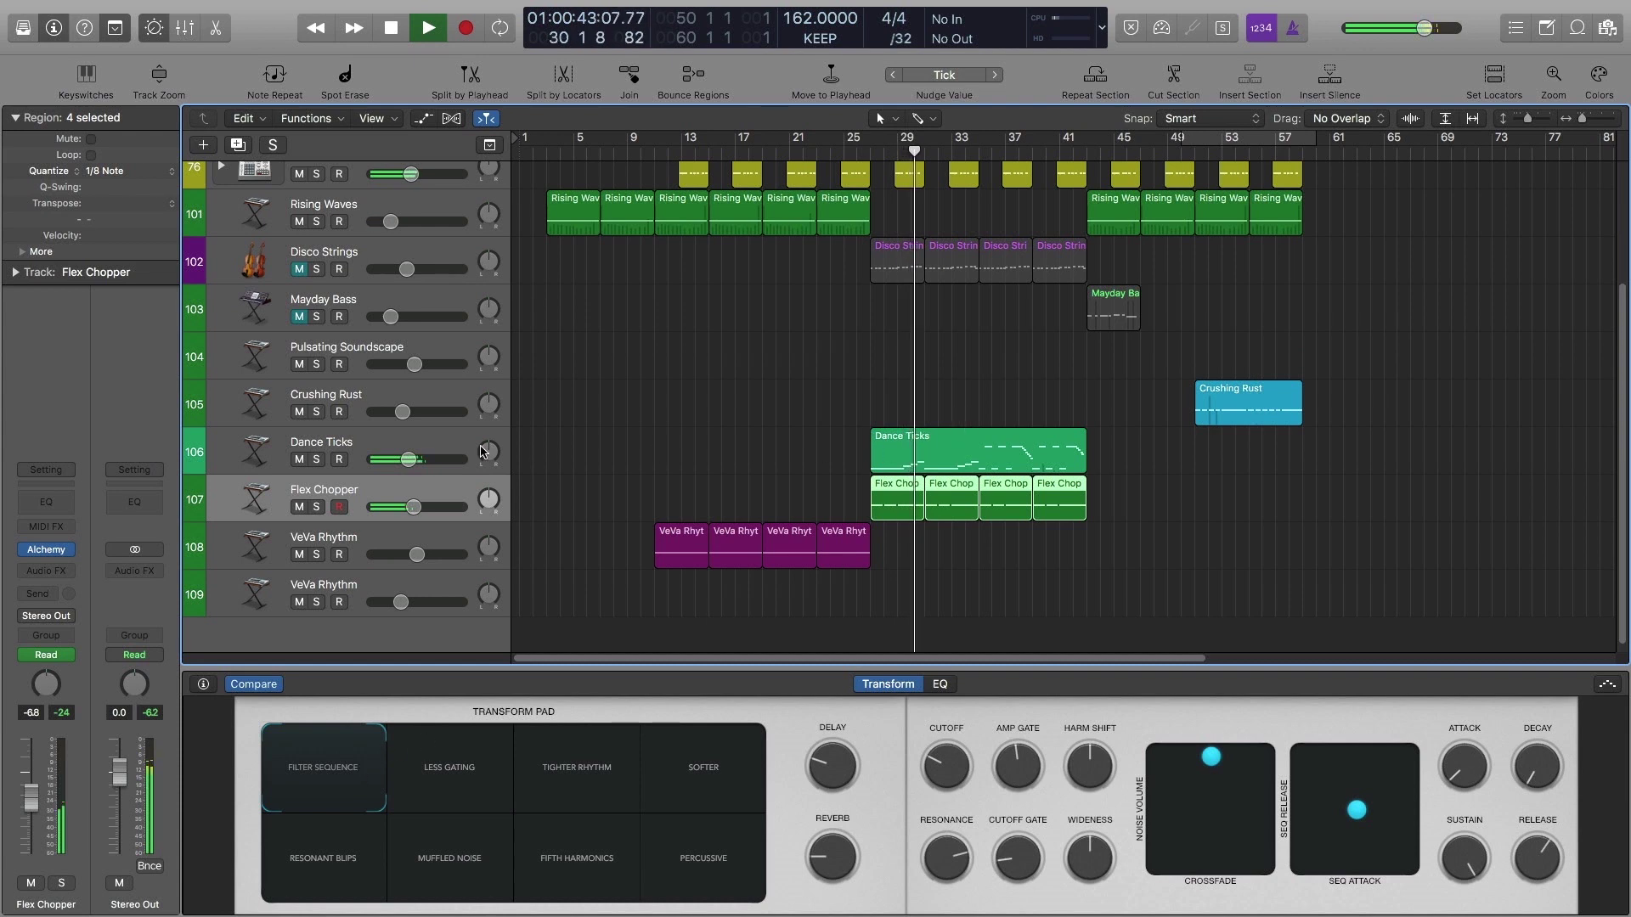
{"action": "left_click", "coordinate": [397, 448]}
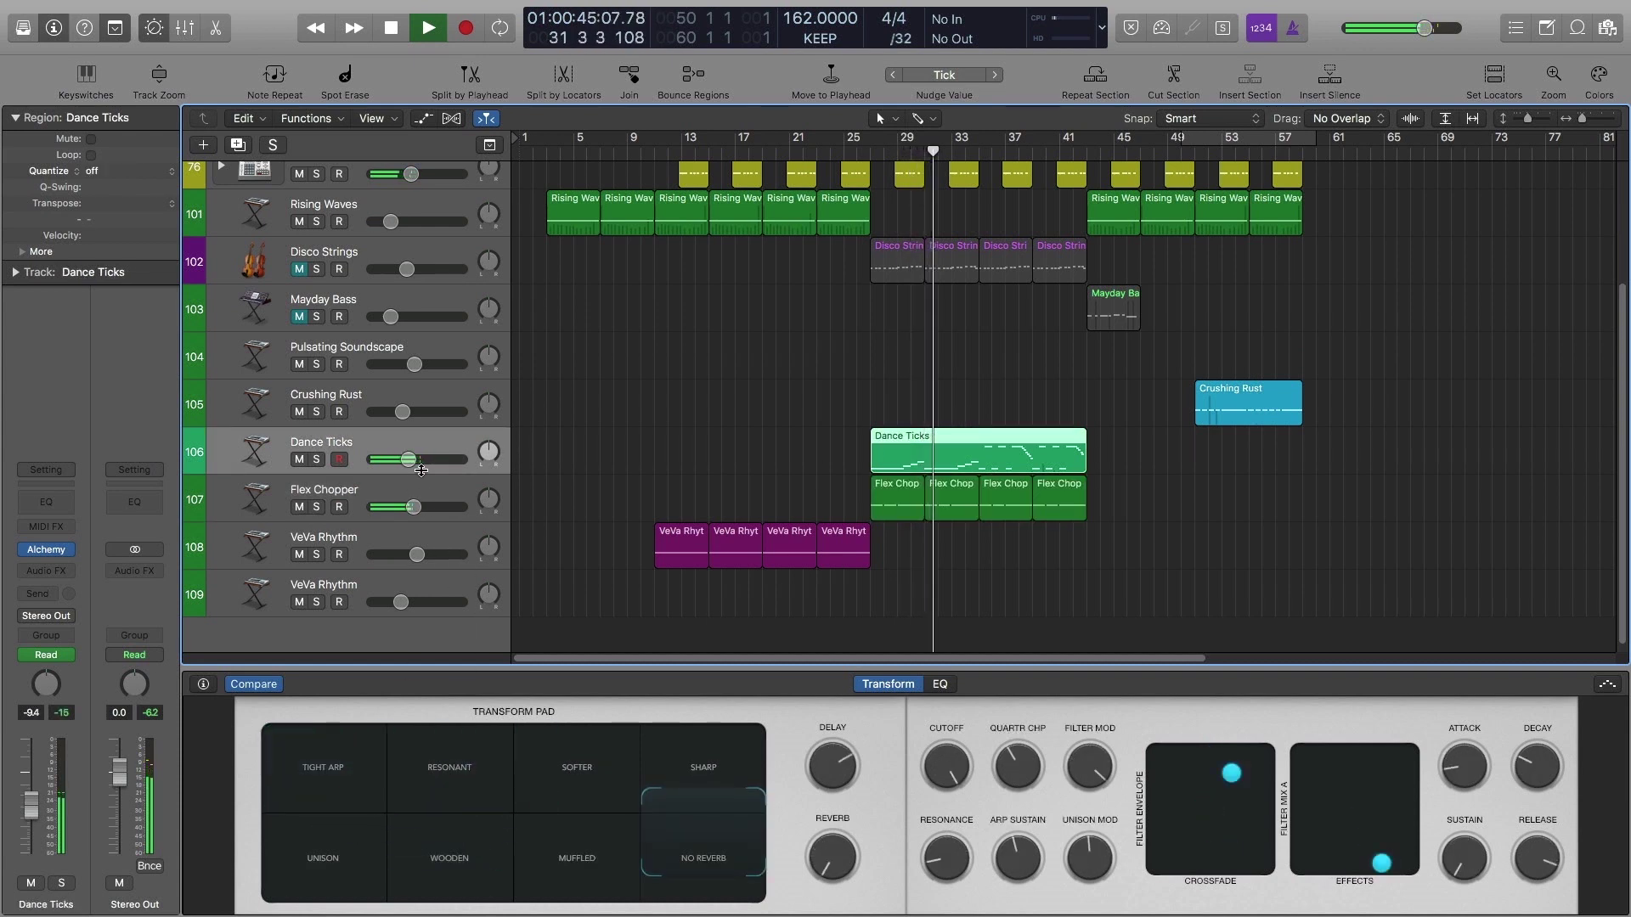
Step: Select the Flex Chopper track and sweep its Transform Pad from Filter Sequence through Less Gating to Softer during playback
{"action": "left_click", "coordinate": [363, 490]}
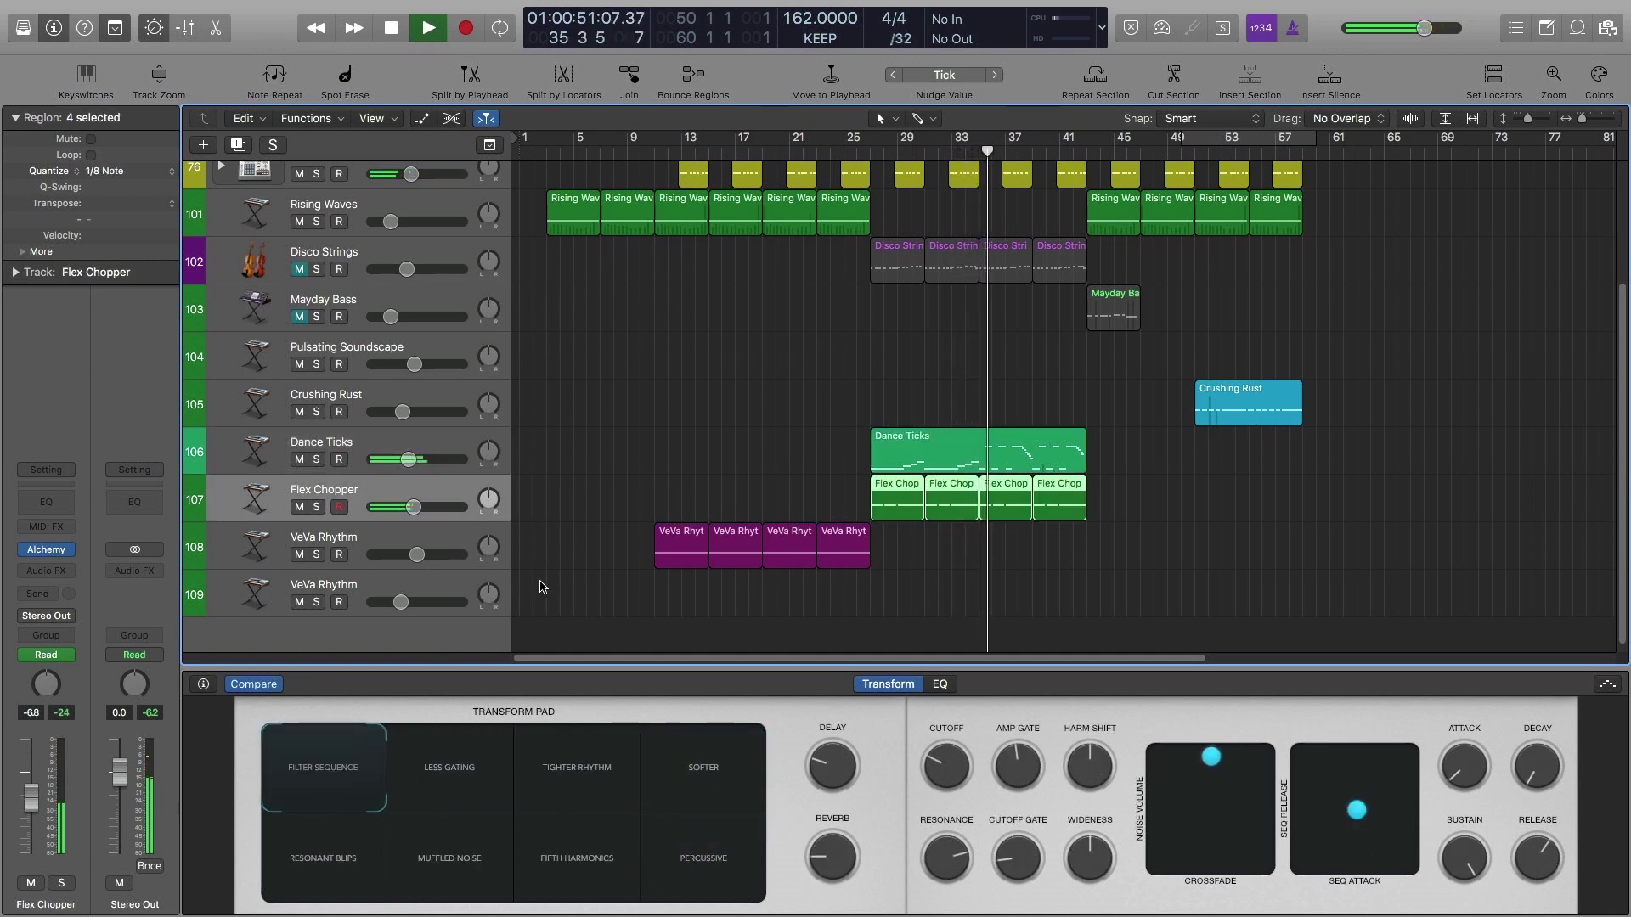
{"action": "left_click_drag", "start_coordinate": [341, 768], "coordinate": [304, 756]}
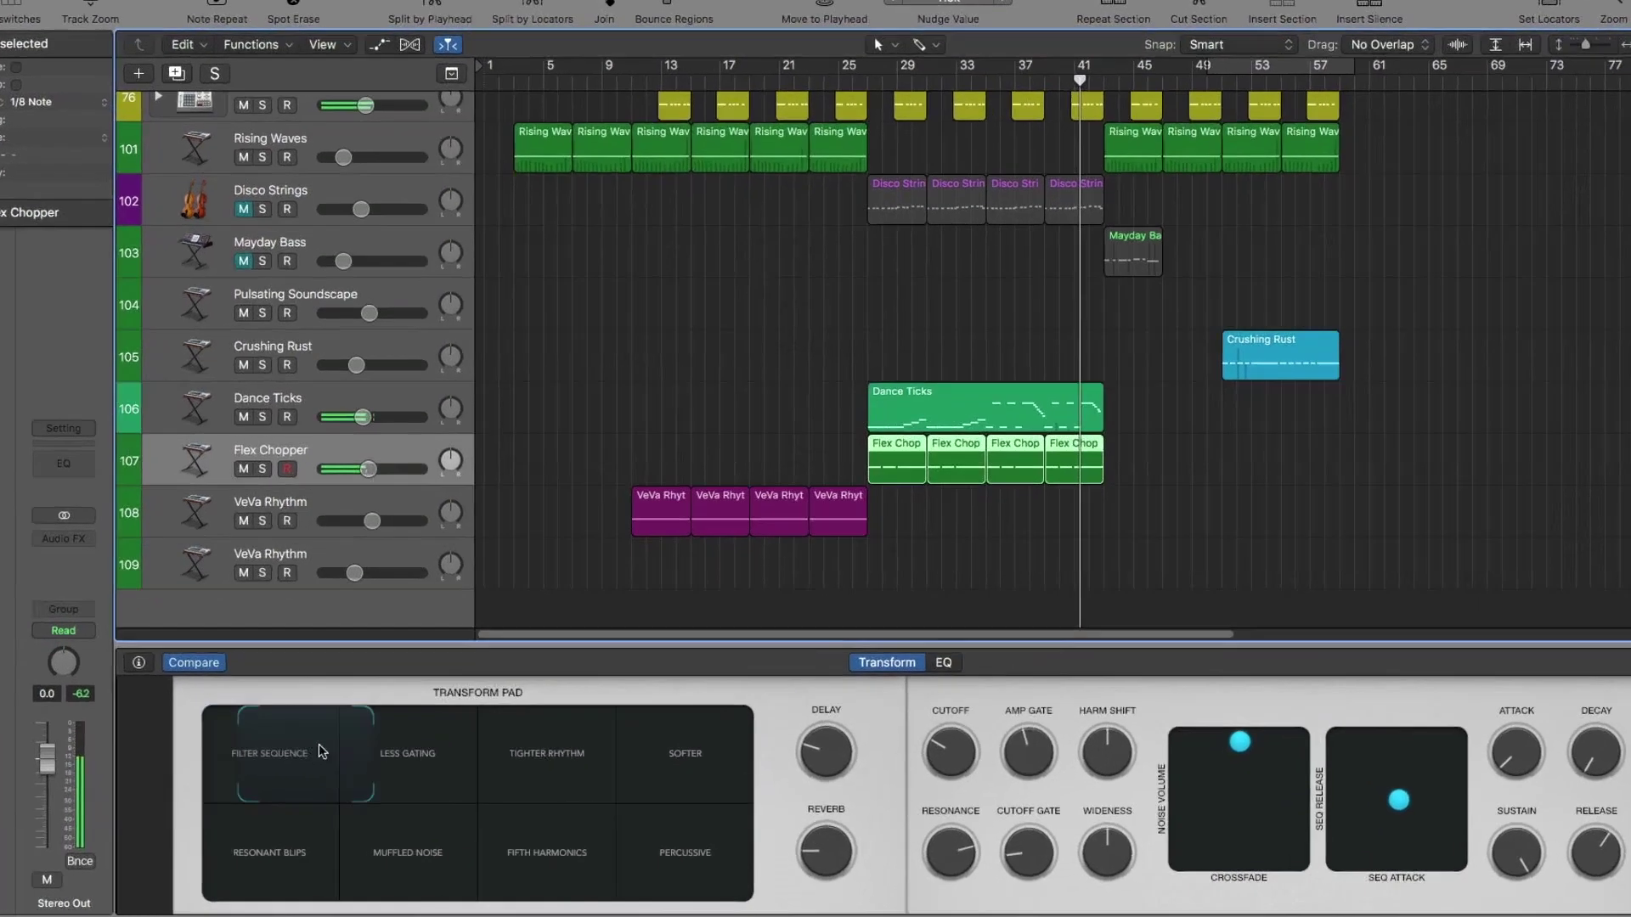
{"action": "left_click", "coordinate": [473, 748]}
{"action": "left_click_drag", "start_coordinate": [349, 705], "coordinate": [646, 679]}
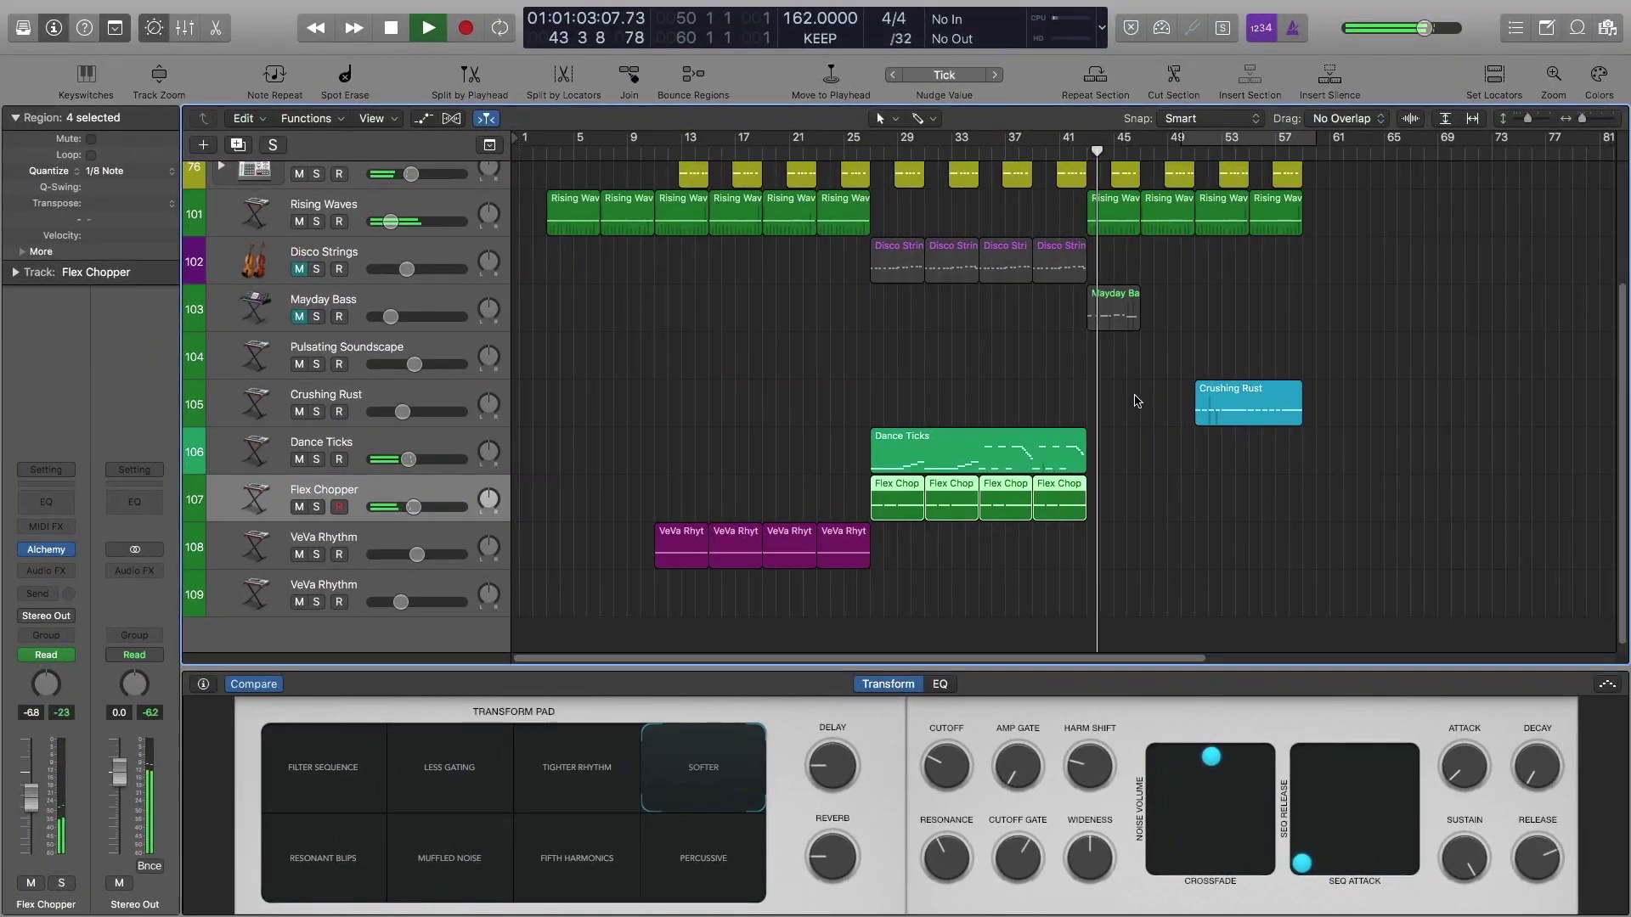
Step: Select the Crushing Rust track to watch its Transform Pad automation, and stop playback once its region has ended
{"action": "left_click", "coordinate": [448, 395]}
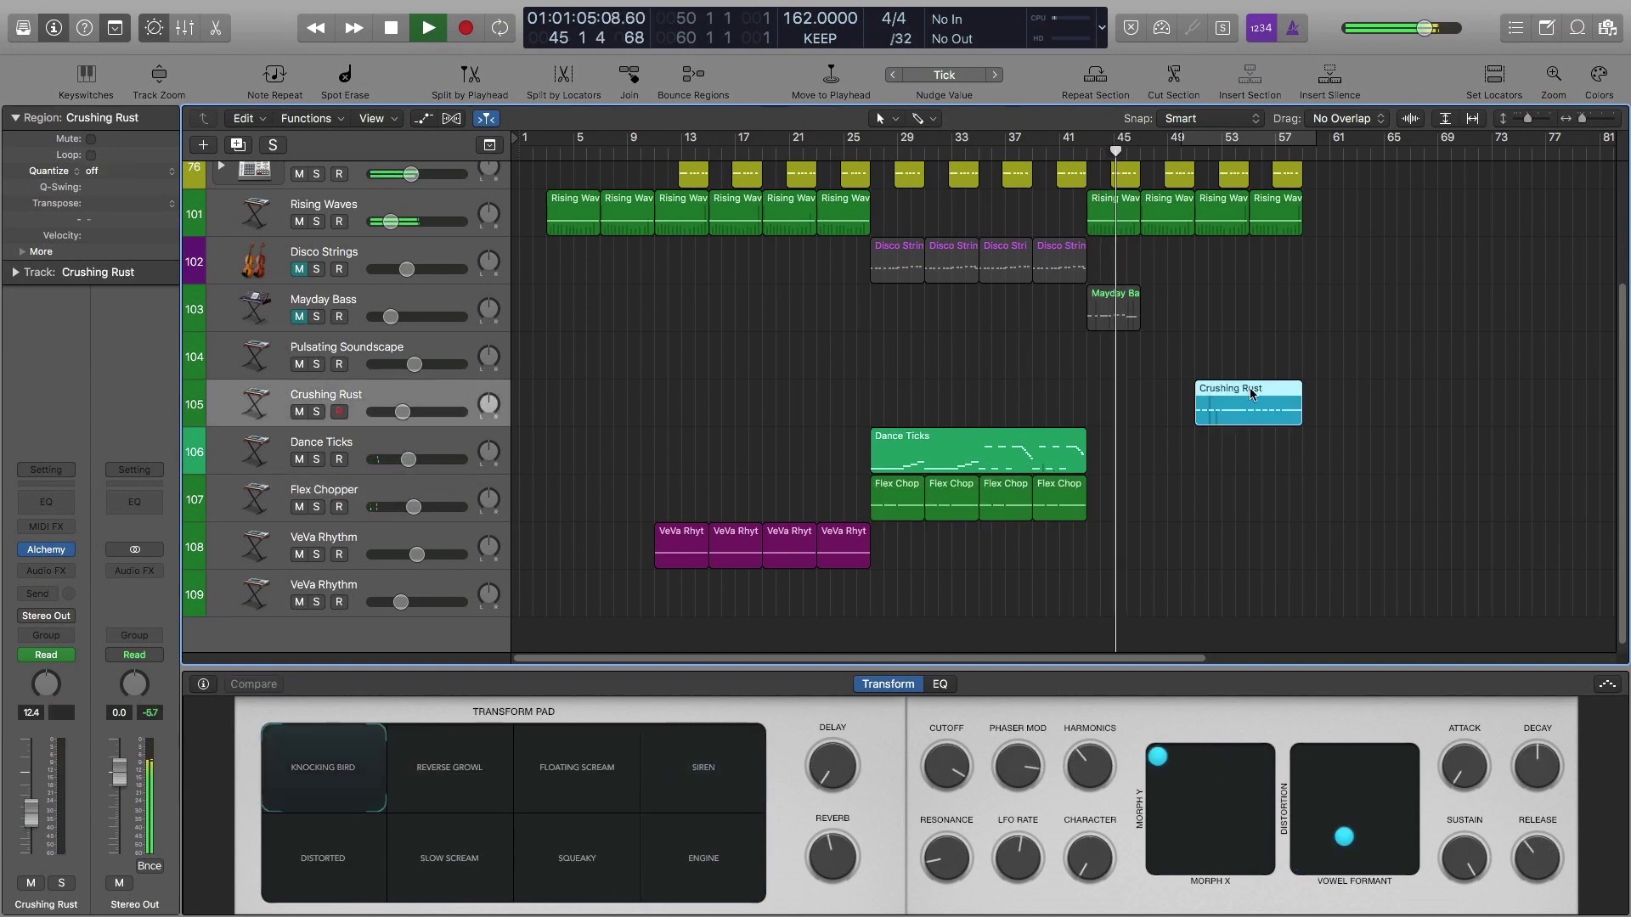
{"action": "scroll", "coordinate": [1251, 385], "scroll_direction": "up", "scroll_amount": 3}
{"action": "scroll", "coordinate": [1251, 385], "scroll_direction": "up", "scroll_amount": 3}
{"action": "scroll", "coordinate": [1240, 364], "scroll_direction": "down", "scroll_amount": 6}
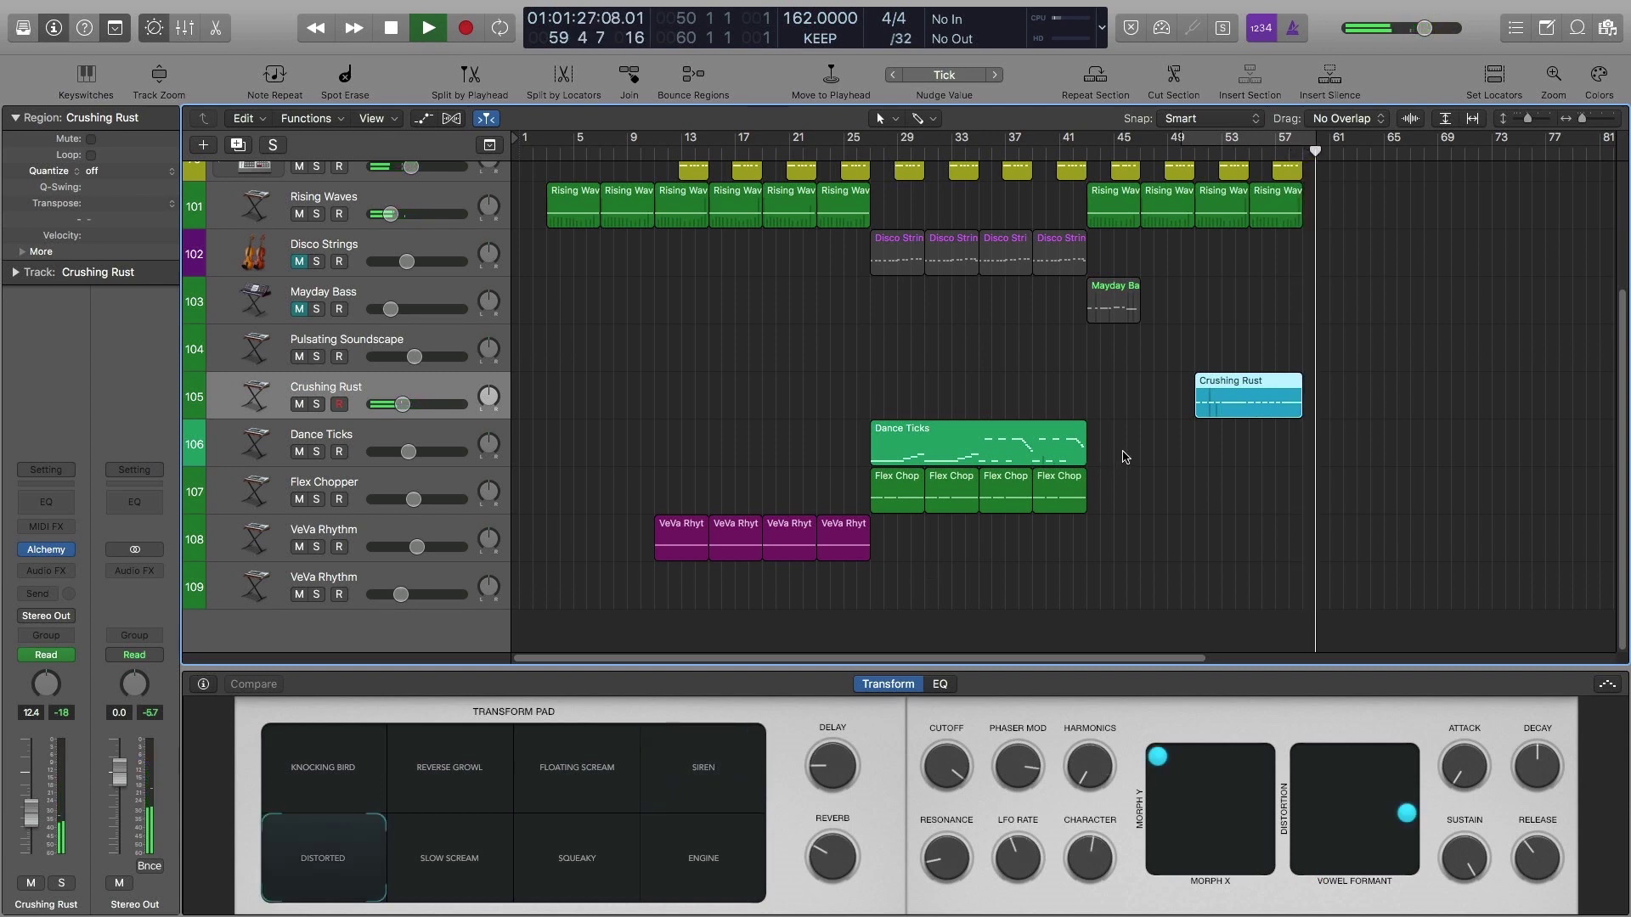
{"action": "key", "text": "space"}
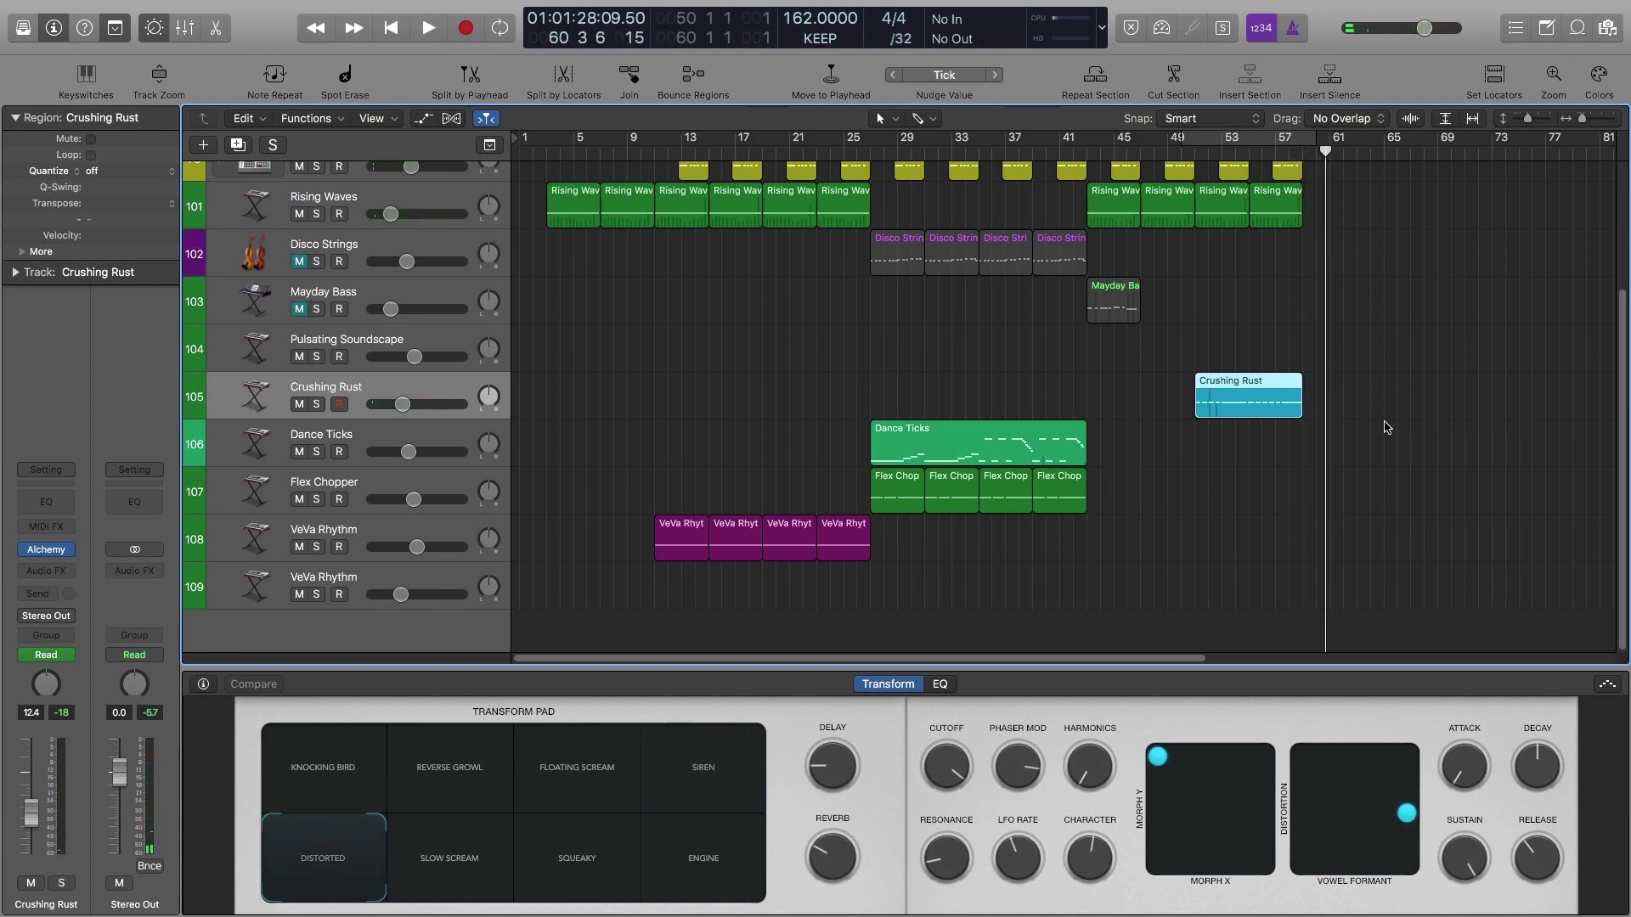